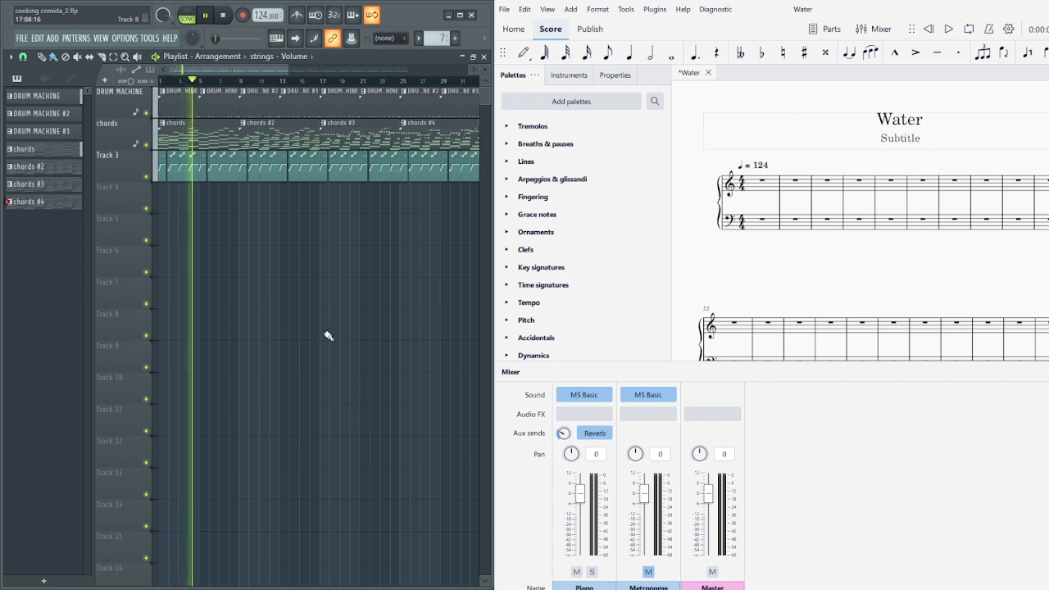
- Stop playback and open the first chords pattern in FL Studio's piano roll at its opening measures
{"action": "key", "text": "space"}
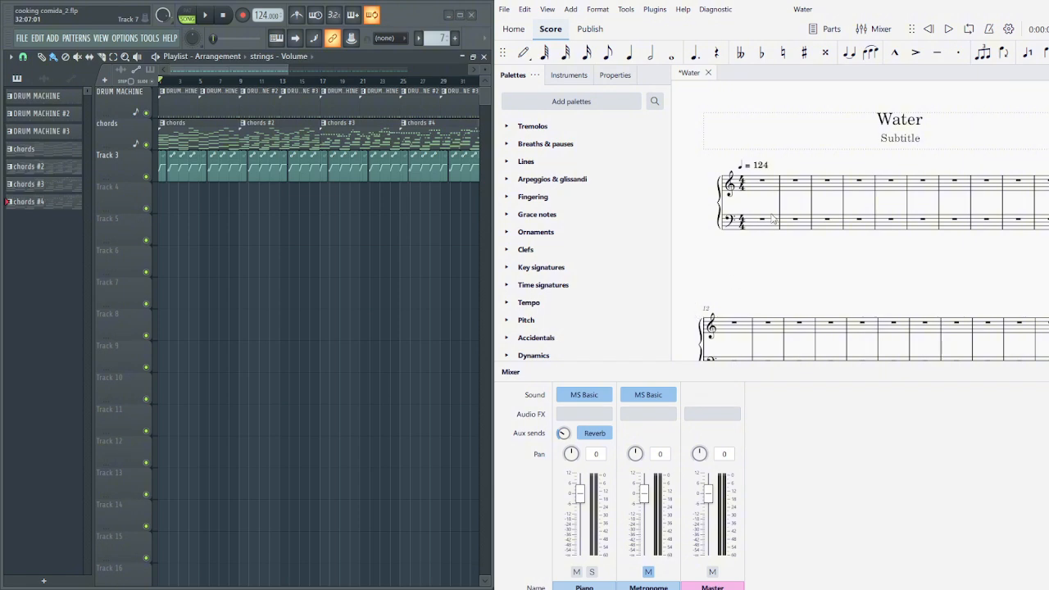
{"action": "left_click", "coordinate": [771, 189]}
{"action": "double_click", "coordinate": [214, 137]}
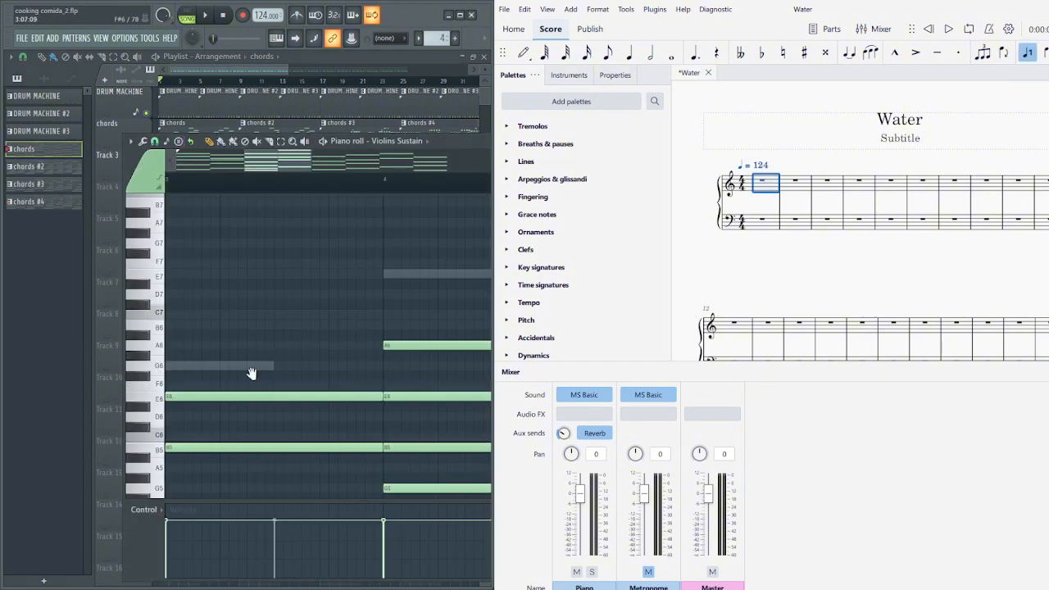
{"action": "left_click_drag", "start_coordinate": [251, 374], "coordinate": [492, 264]}
{"action": "scroll", "coordinate": [475, 278], "scroll_direction": "down", "scroll_amount": 2}
{"action": "left_click_drag", "start_coordinate": [323, 336], "coordinate": [504, 351]}
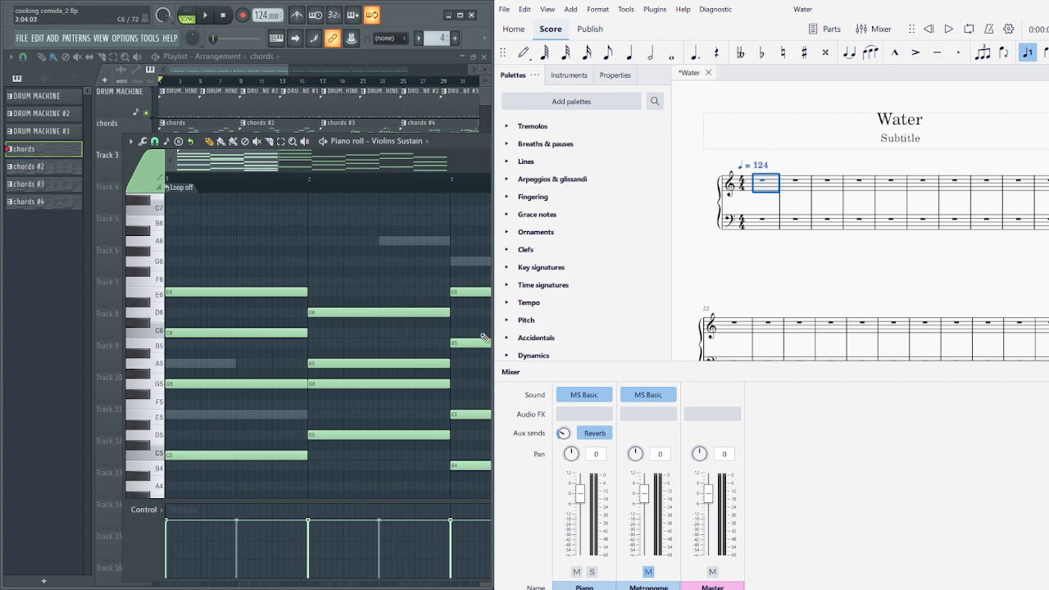
- In the MuseScore score, enter a quarter-note chord of C, G and C in the first bass-staff measure
{"action": "left_click", "coordinate": [761, 226]}
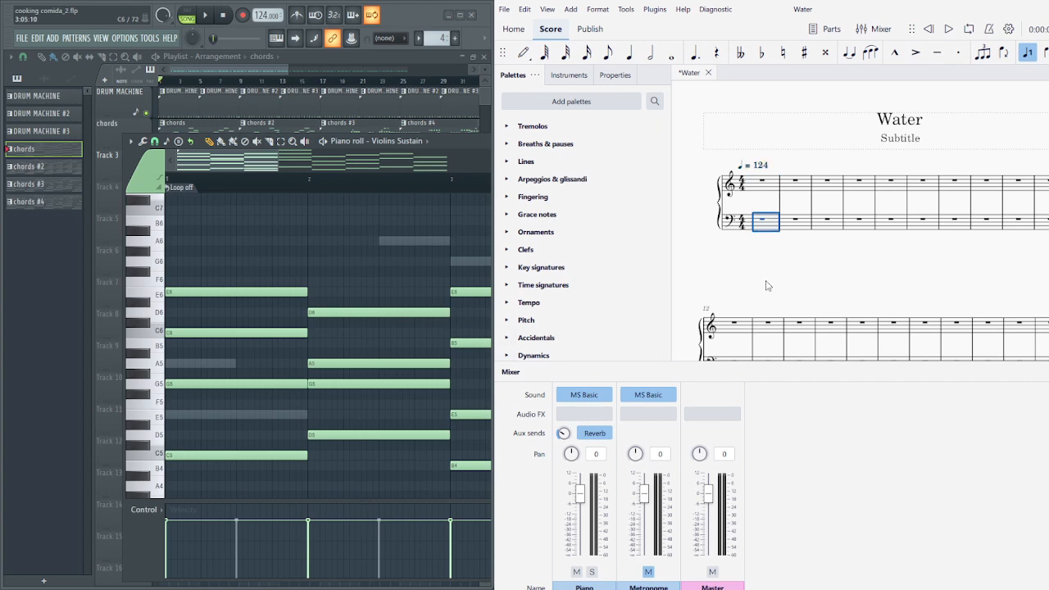
{"action": "key", "text": "n"}
{"action": "key", "text": "c"}
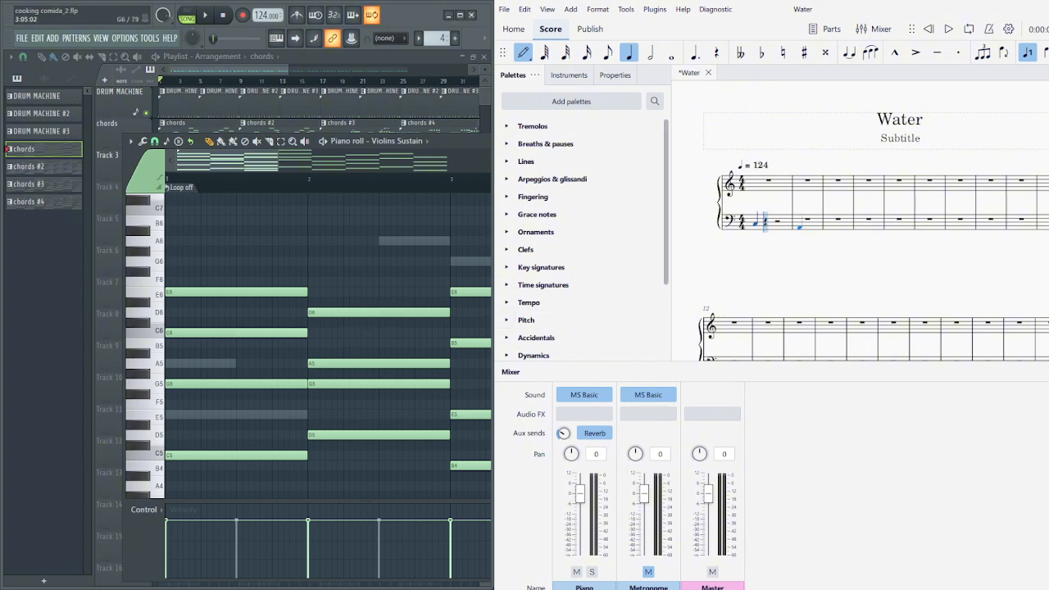
{"action": "key", "text": "shift+g"}
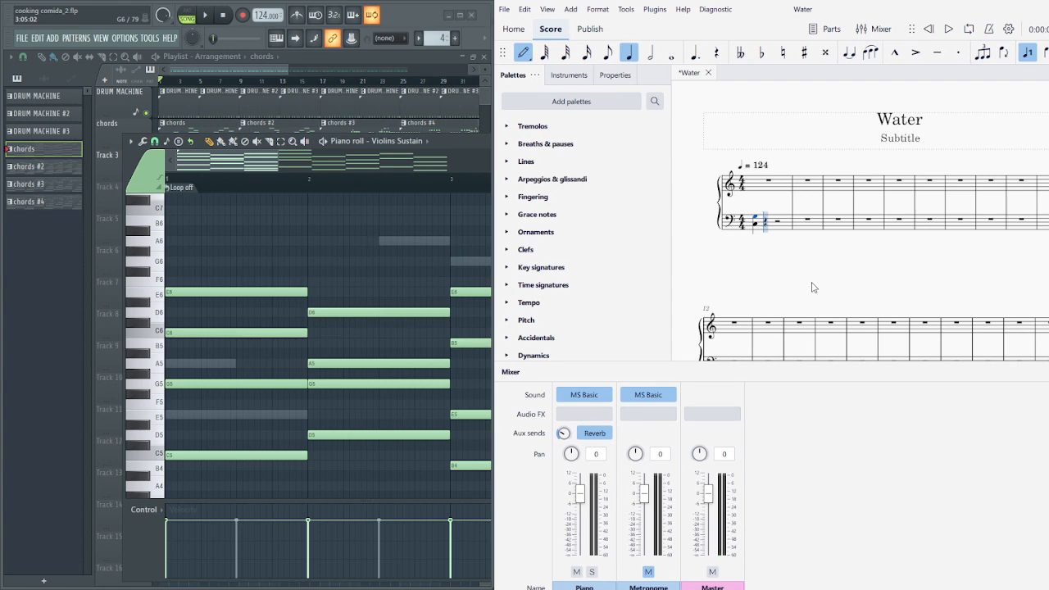
{"action": "key", "text": "shift+e"}
{"action": "key", "text": "ctrl+z"}
{"action": "key", "text": "shift+c"}
{"action": "key", "text": "Escape"}
- Enter a quarter-note chord of D, G, A and D in the second bass-staff measure
{"action": "left_click", "coordinate": [808, 221]}
{"action": "key", "text": "d"}
{"action": "key", "text": "shift+g"}
{"action": "key", "text": "shift+a"}
{"action": "key", "text": "shift+d"}
{"action": "key", "text": "Escape"}
- Add a low F beneath the first bass-staff chord and delete that chord's top C
{"action": "left_click", "coordinate": [860, 222]}
{"action": "left_click_drag", "start_coordinate": [466, 303], "coordinate": [475, 237]}
{"action": "left_click", "coordinate": [754, 225]}
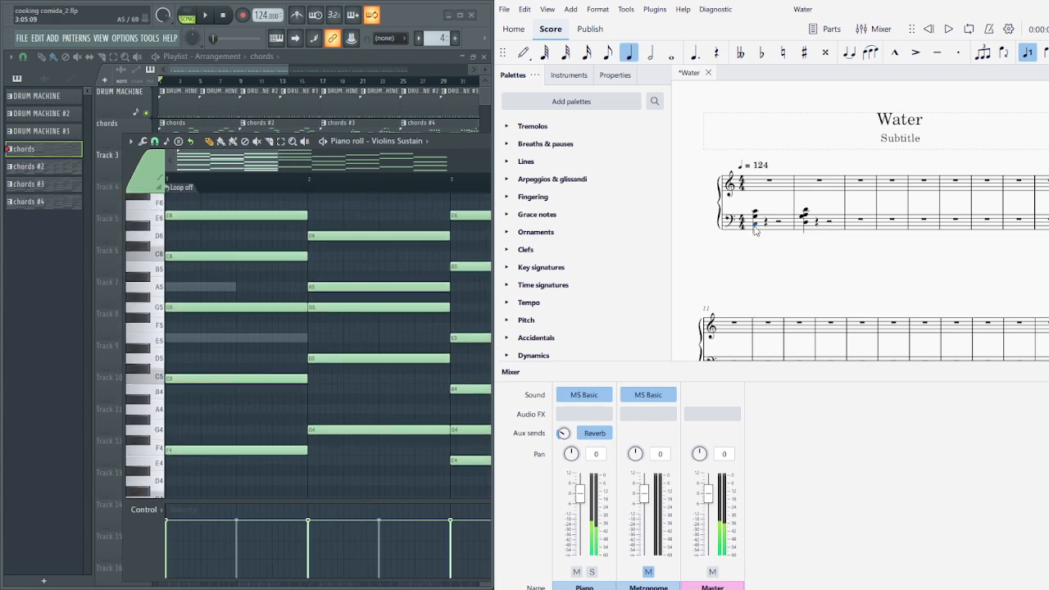
{"action": "key", "text": "shift+f"}
{"action": "key", "text": "ctrl+Down"}
{"action": "key", "text": "ctrl+Down"}
{"action": "left_click", "coordinate": [755, 211]}
{"action": "key", "text": "Delete"}
- Build the upper part of the first chord in the treble staff, with C an octave lower and E above it
{"action": "left_click", "coordinate": [768, 188]}
{"action": "key", "text": "c"}
{"action": "key", "text": "ctrl+Down"}
{"action": "key", "text": "Escape"}
{"action": "left_click_drag", "start_coordinate": [342, 344], "coordinate": [340, 354]}
{"action": "left_click", "coordinate": [755, 194]}
{"action": "left_click", "coordinate": [755, 224]}
{"action": "left_click", "coordinate": [754, 194]}
{"action": "key", "text": "shift+e"}
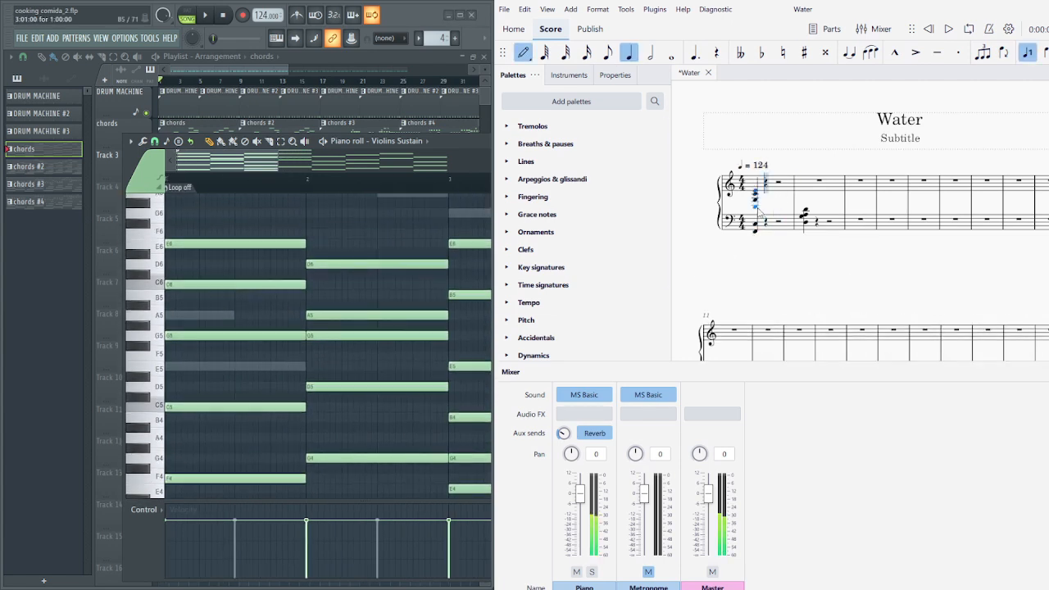
{"action": "key", "text": "Escape"}
- Try to remove the surplus notes from the chord in the second bass-staff measure
{"action": "mouse_move", "coordinate": [325, 312]}
{"action": "left_mouse_down"}
{"action": "mouse_move", "coordinate": [301, 282]}
{"action": "mouse_move", "coordinate": [272, 282]}
{"action": "left_mouse_up"}
{"action": "left_click_drag", "start_coordinate": [813, 223], "coordinate": [810, 221]}
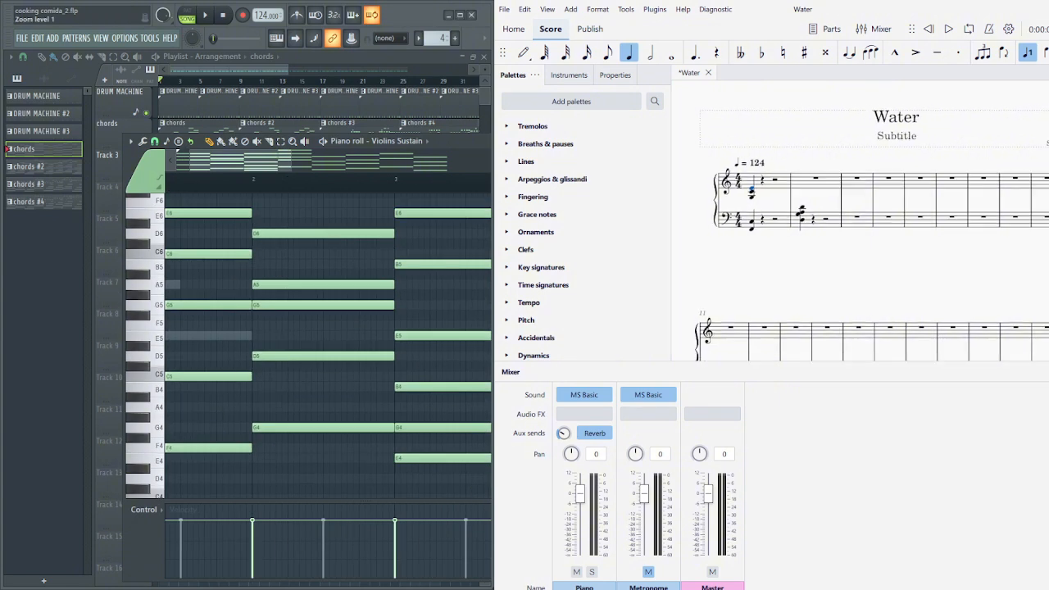
{"action": "left_click", "coordinate": [803, 211]}
{"action": "key", "text": "Delete"}
{"action": "left_click", "coordinate": [802, 213]}
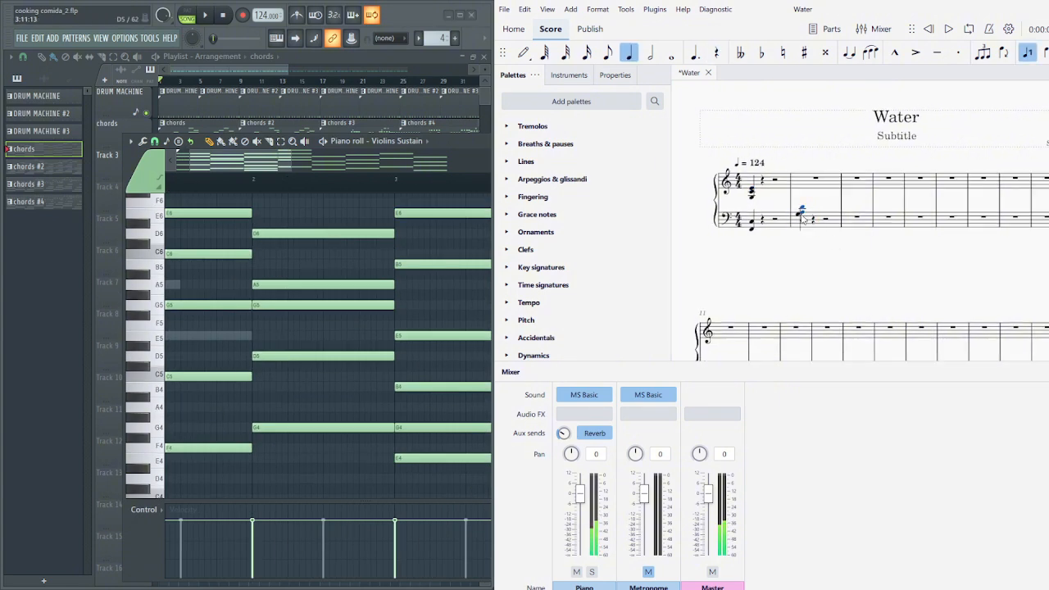
{"action": "key", "text": "Delete"}
{"action": "left_click", "coordinate": [802, 216]}
{"action": "key", "text": "Delete"}
{"action": "key", "text": "ctrl+z"}
{"action": "left_click", "coordinate": [802, 211]}
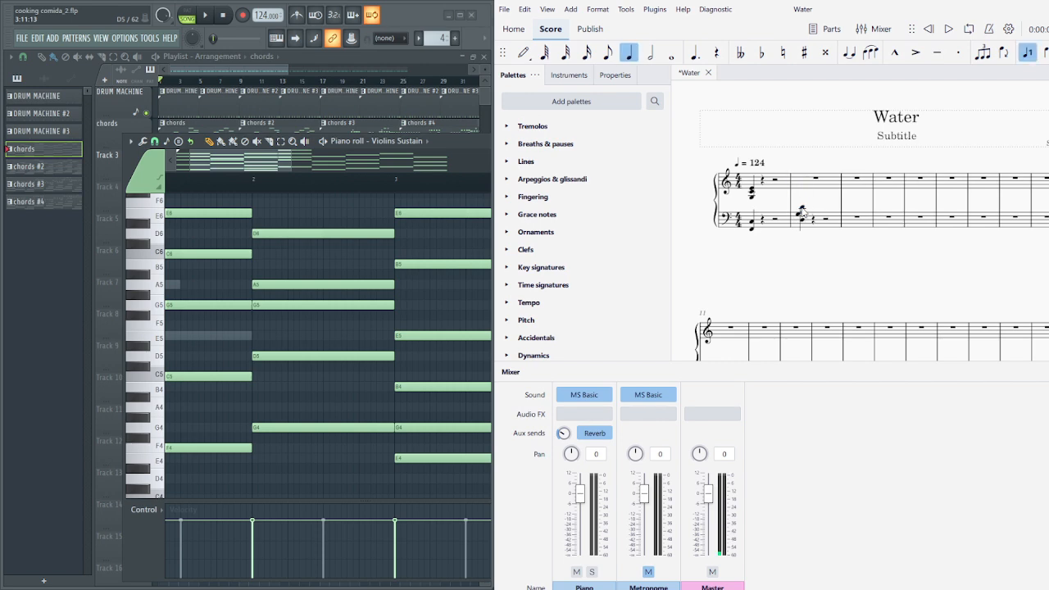
- Place A and D in the second treble-staff measure and remove the top D from the bass chord below
{"action": "left_click", "coordinate": [811, 175]}
{"action": "left_click", "coordinate": [801, 208]}
{"action": "key", "text": "Delete"}
{"action": "key", "text": "ctrl+z"}
{"action": "key", "text": "ctrl+z"}
{"action": "key", "text": "ctrl+z"}
{"action": "key", "text": "ctrl+z"}
{"action": "key", "text": "ctrl+z"}
{"action": "key", "text": "ctrl+z"}
{"action": "key", "text": "ctrl+z"}
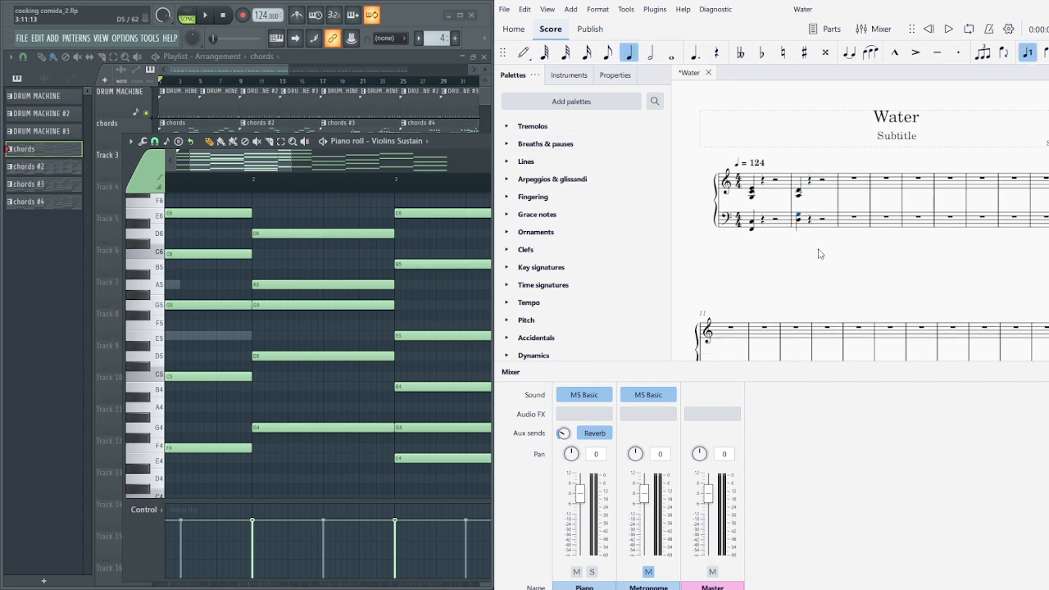
{"action": "key", "text": "ctrl+z"}
{"action": "key", "text": "ctrl+z"}
{"action": "key", "text": "ctrl+z"}
- Add a low G to the second bass chord, delete its A, and play back the opening measures
{"action": "key", "text": "n"}
{"action": "left_click", "coordinate": [802, 228]}
{"action": "left_click", "coordinate": [824, 264]}
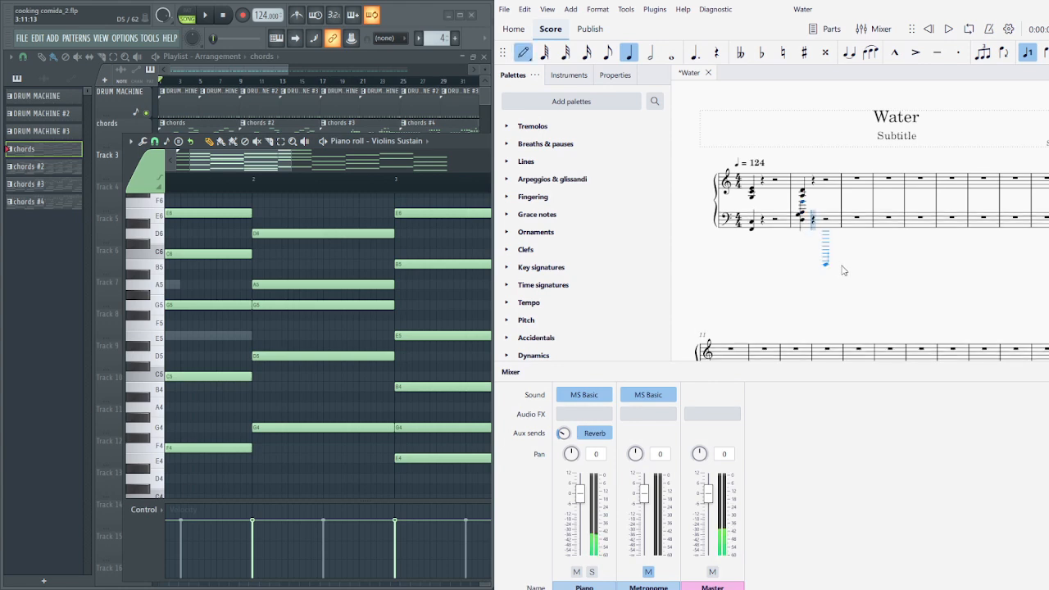
{"action": "key", "text": "ctrl+z"}
{"action": "key", "text": "Escape"}
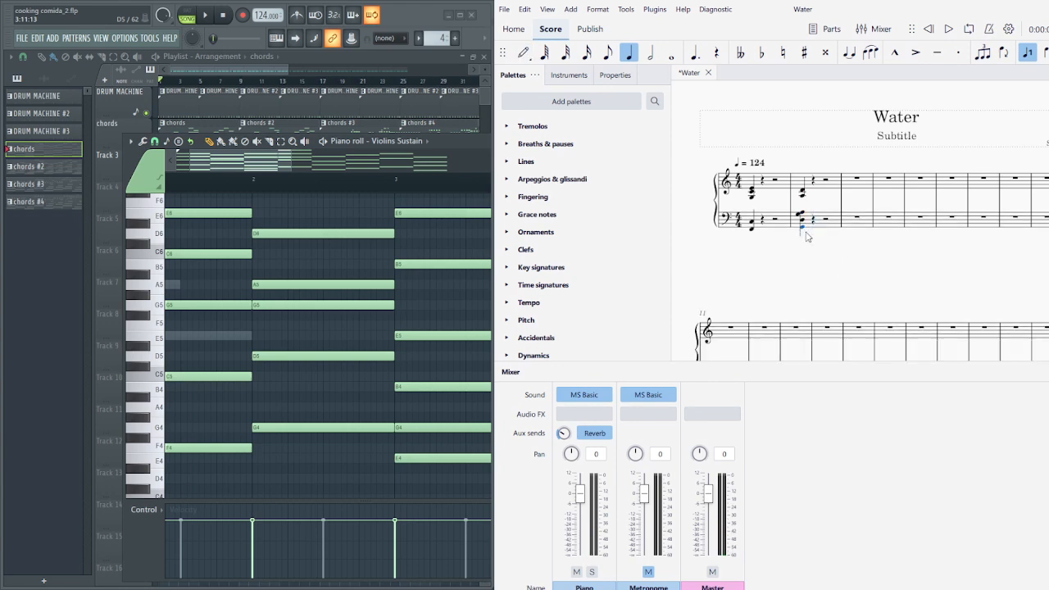
{"action": "left_click", "coordinate": [803, 212]}
{"action": "key", "text": "Delete"}
{"action": "key", "text": "space"}
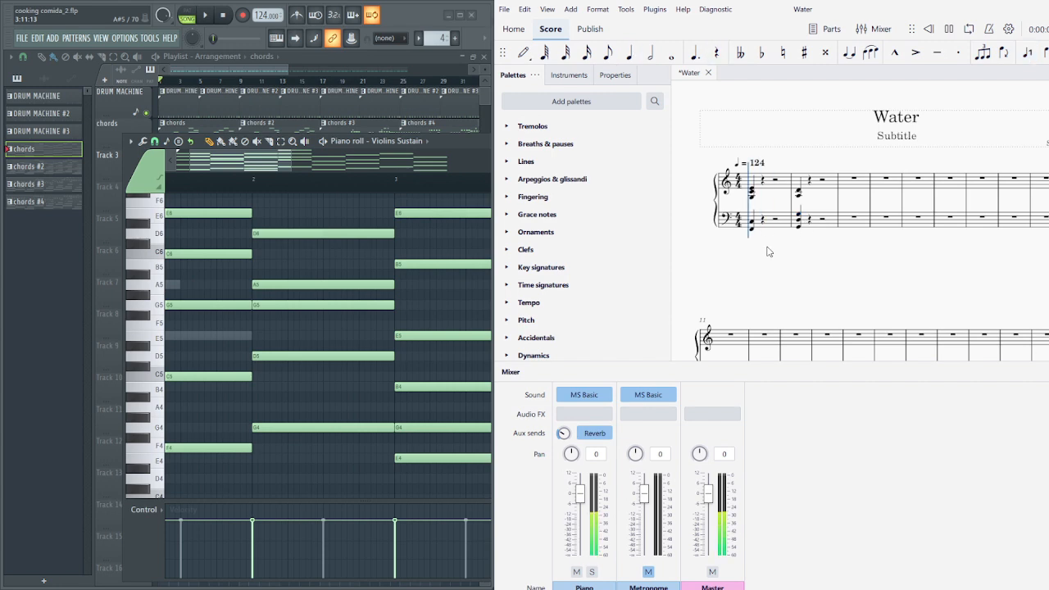
{"action": "key", "text": "space"}
- Enter the third measure's quarter-note chord, with E, G, B and E in the bass staff and B and E in the treble
{"action": "left_click_drag", "start_coordinate": [429, 346], "coordinate": [264, 342]}
{"action": "key", "text": "n"}
{"action": "left_click", "coordinate": [842, 229]}
{"action": "key", "text": "Escape"}
{"action": "left_click_drag", "start_coordinate": [344, 295], "coordinate": [343, 377]}
{"action": "left_click", "coordinate": [845, 186]}
{"action": "key", "text": "n"}
{"action": "left_click", "coordinate": [842, 193]}
- Copy the remaining piano-roll chords into both staves as quarter notes from the fourth measure to the eighth
{"action": "left_click_drag", "start_coordinate": [418, 344], "coordinate": [254, 309]}
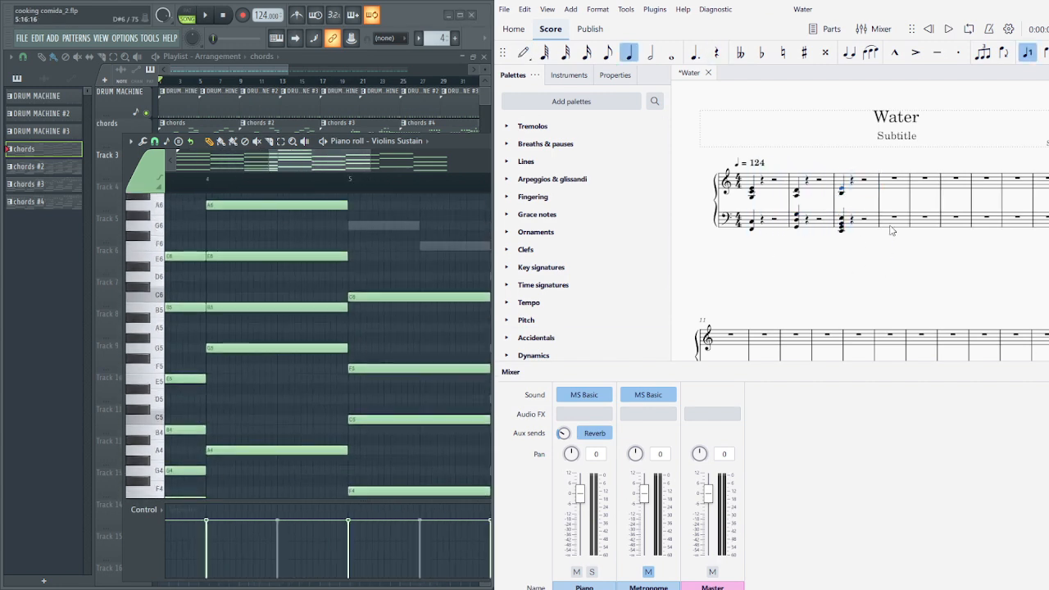
{"action": "left_click", "coordinate": [883, 224]}
{"action": "key", "text": "Escape"}
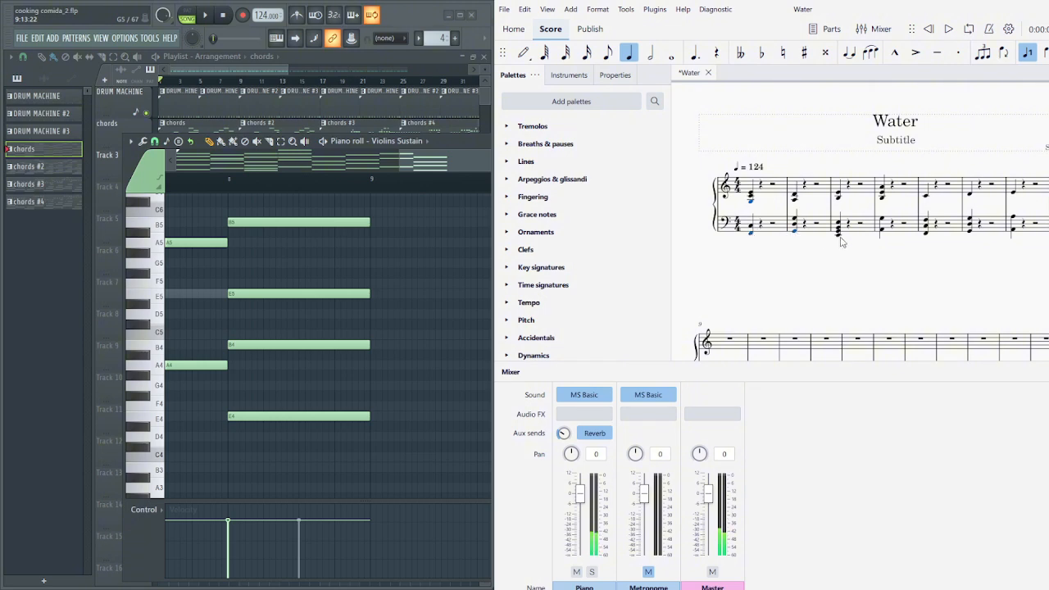
- Change the quarter-note chords in both staves to whole notes
{"action": "left_click", "coordinate": [881, 230], "text": "ctrl"}
{"action": "left_click", "coordinate": [927, 233], "text": "ctrl"}
{"action": "key", "text": "7"}
{"action": "left_click", "coordinate": [778, 198]}
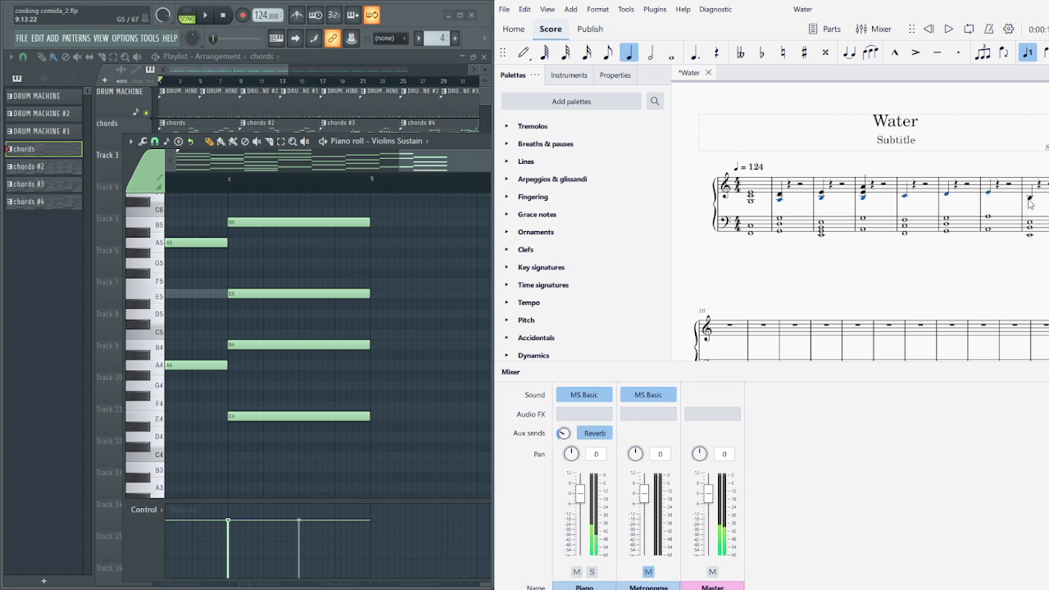
{"action": "key", "text": "7"}
- Play back the chords and show the start of the Abandonware Echos melody in the piano roll
{"action": "key", "text": "space"}
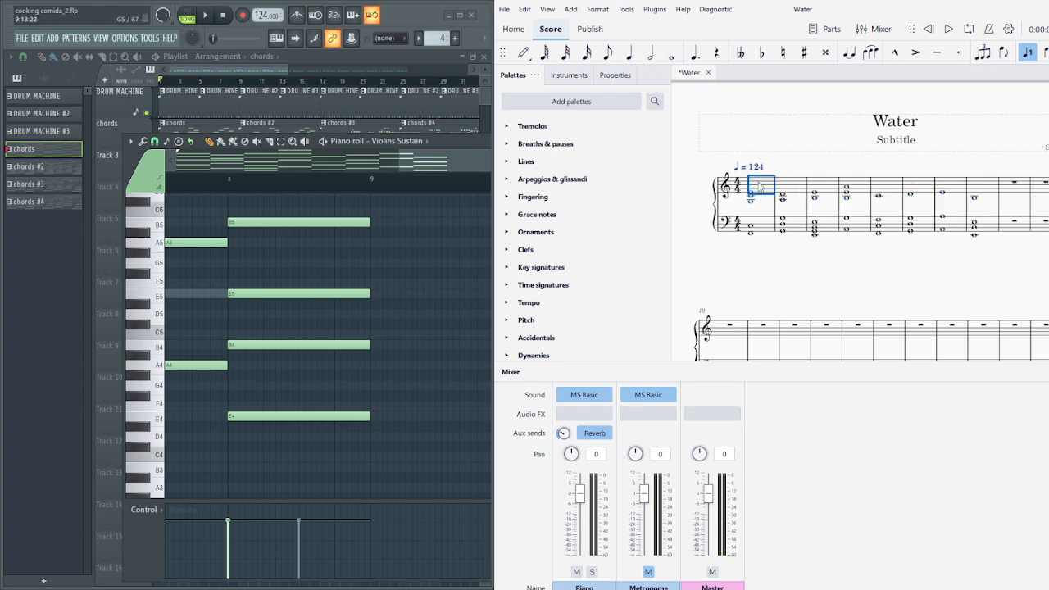
{"action": "left_click_drag", "start_coordinate": [229, 316], "coordinate": [524, 320]}
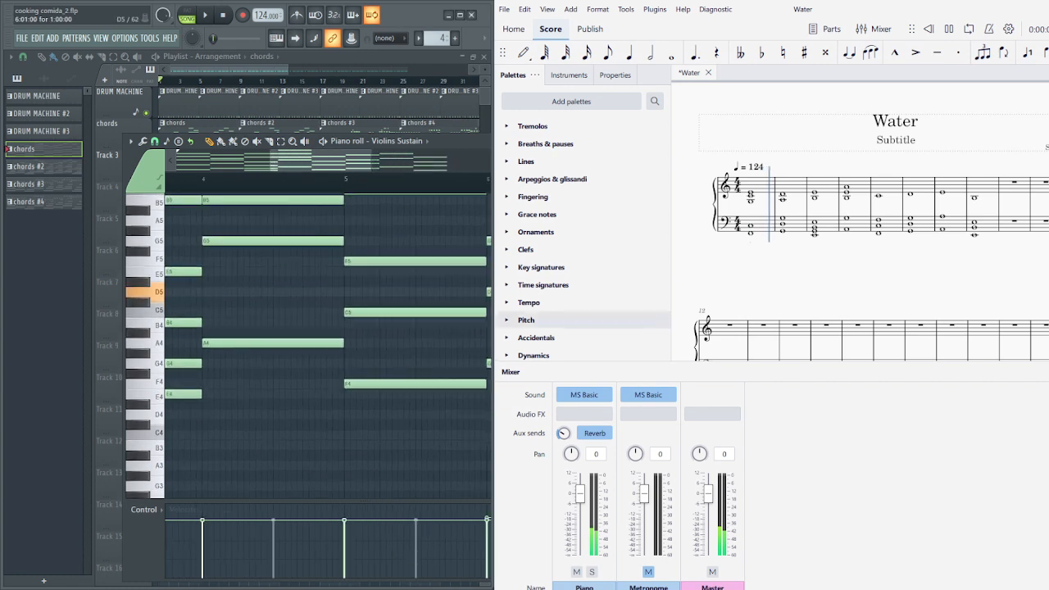
{"action": "left_click_drag", "start_coordinate": [221, 364], "coordinate": [446, 376]}
{"action": "left_click_drag", "start_coordinate": [313, 343], "coordinate": [463, 362]}
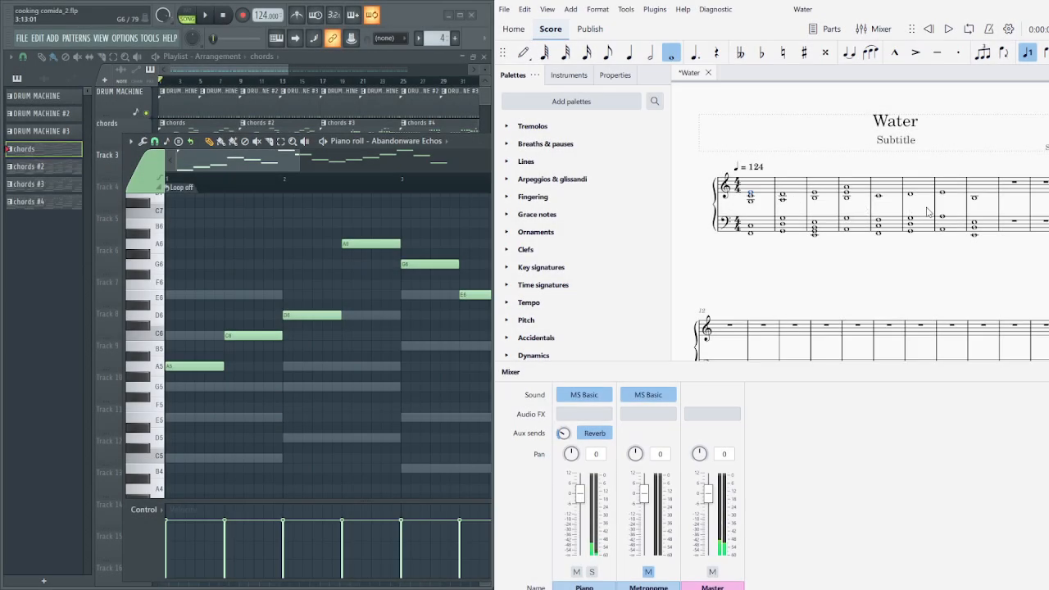
- Move the treble-staff chords of the first eight measures to voice 2
{"action": "left_click", "coordinate": [756, 201]}
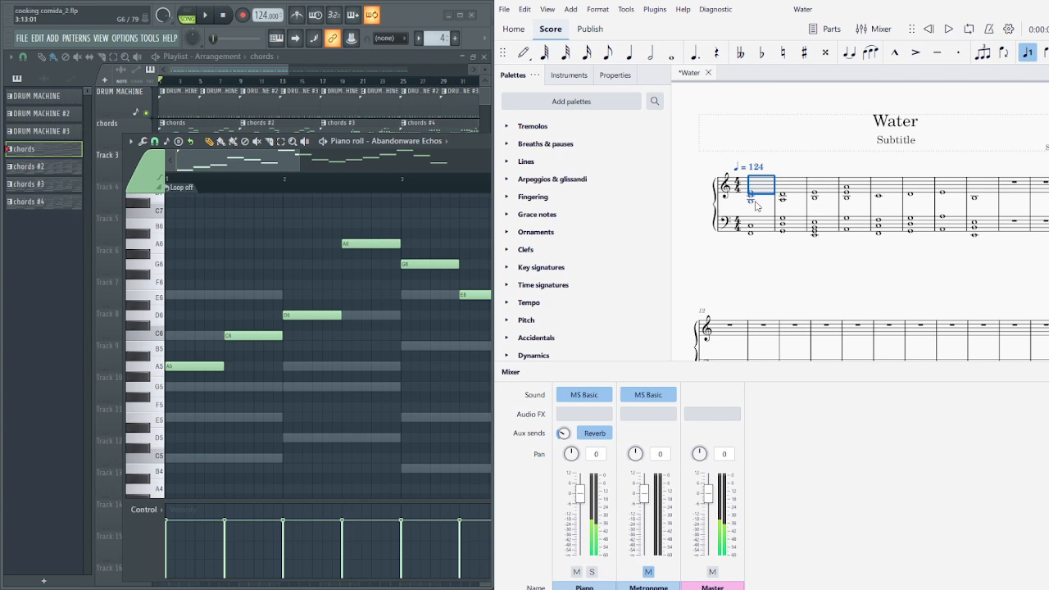
{"action": "left_click", "coordinate": [980, 195], "text": "shift"}
{"action": "left_click", "coordinate": [1025, 54]}
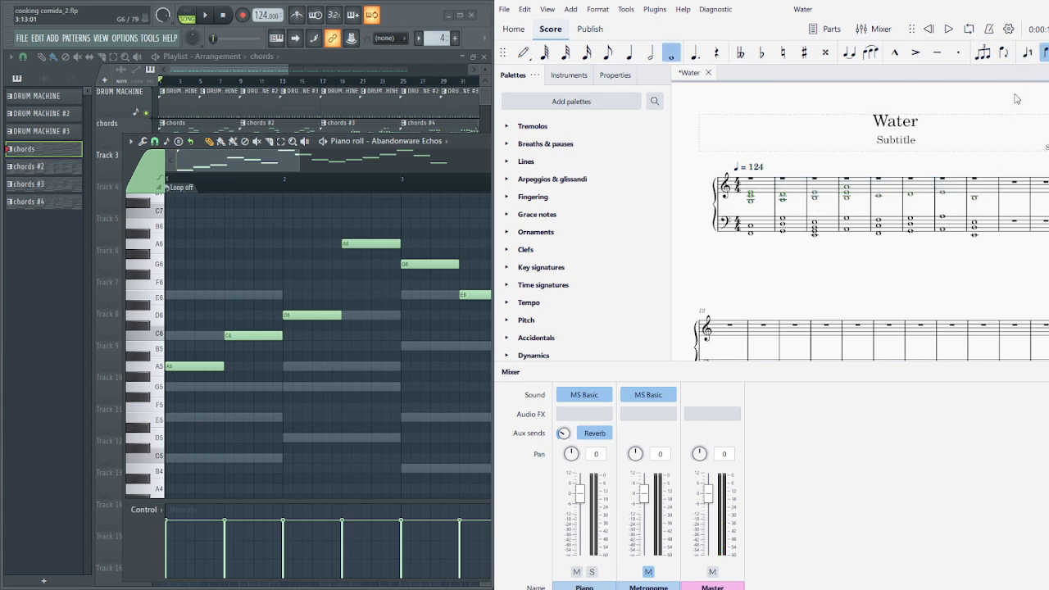
- Split the first treble rest into half rests and enter the melody in half notes, beginning A, C, D, A
{"action": "left_click", "coordinate": [751, 179]}
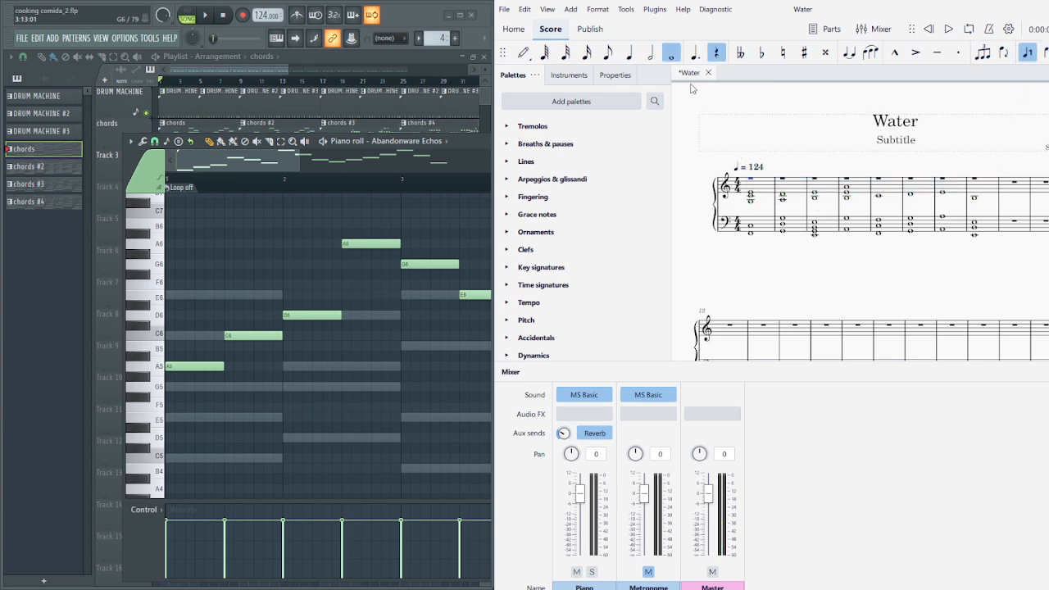
{"action": "left_click", "coordinate": [629, 54]}
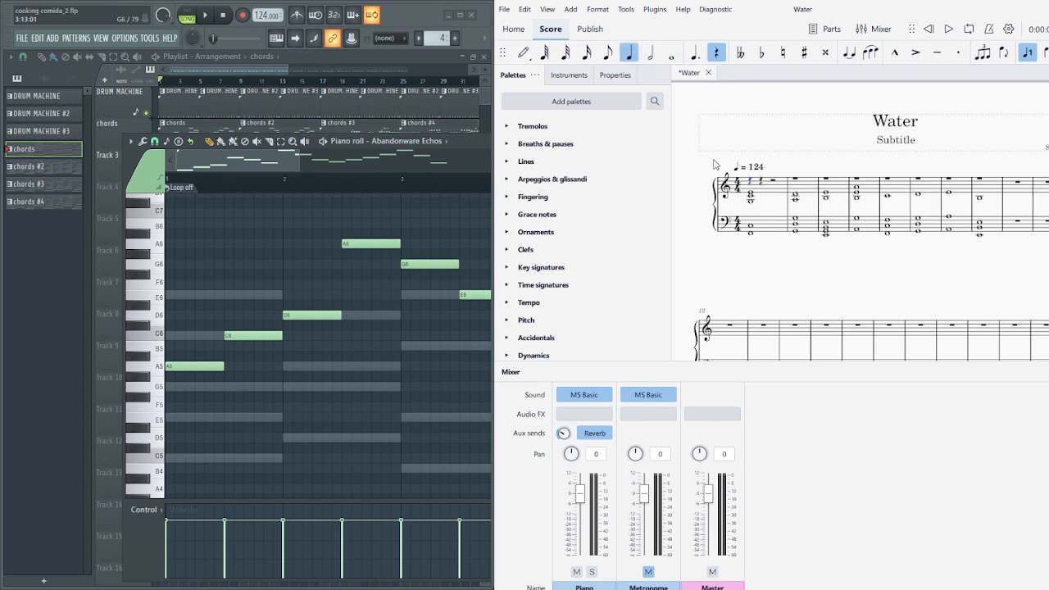
{"action": "key", "text": "6"}
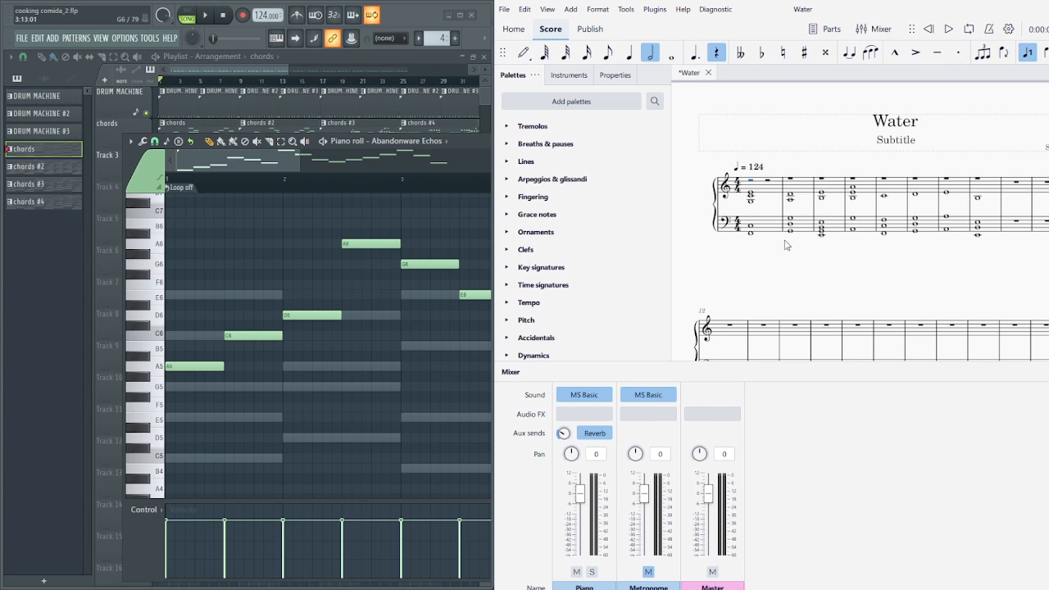
{"action": "key", "text": "n"}
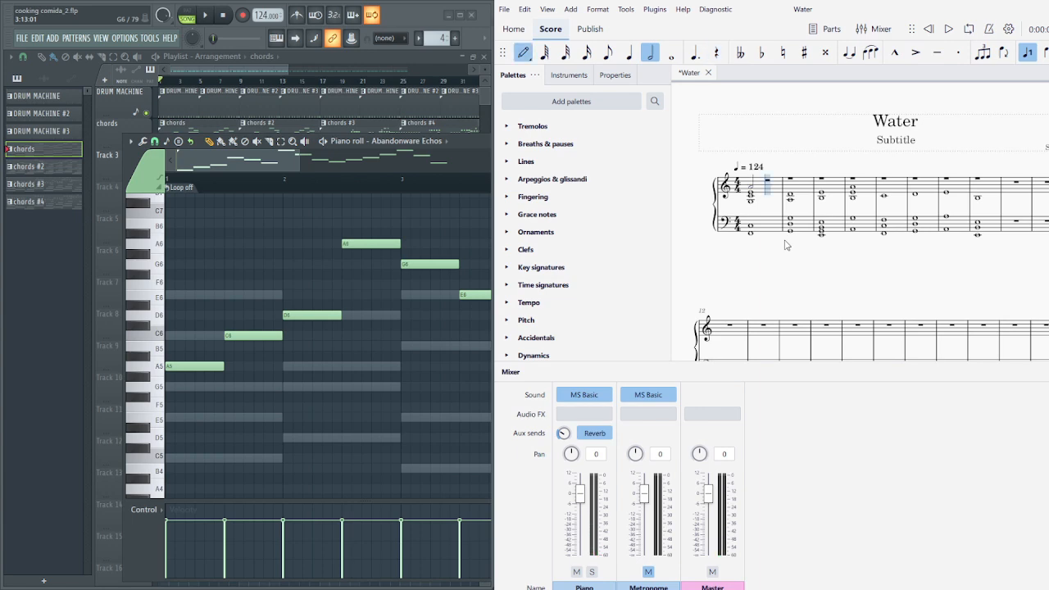
{"action": "key", "text": "a"}
{"action": "key", "text": "a"}
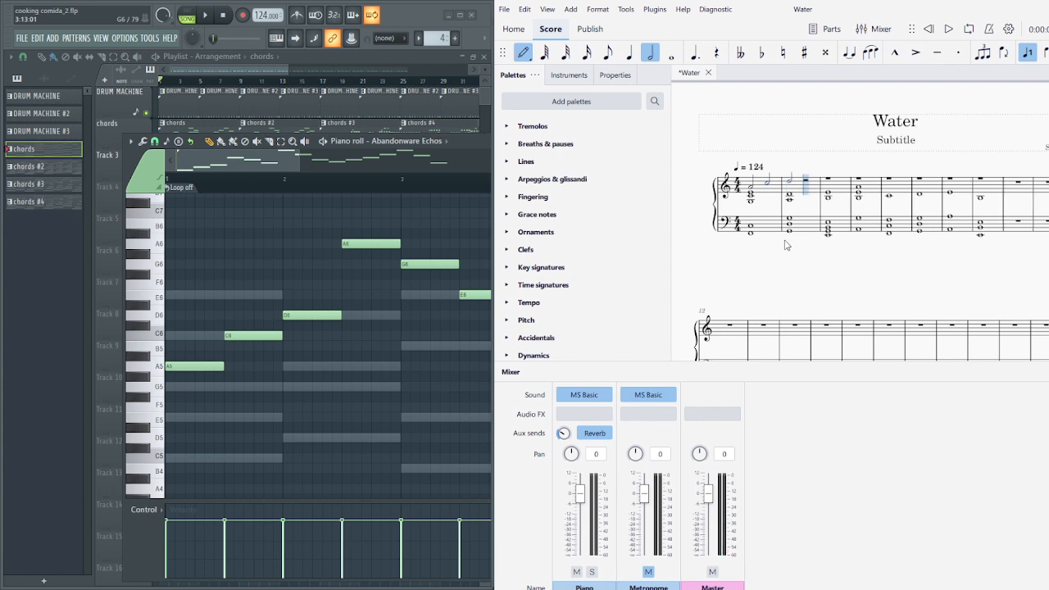
{"action": "key", "text": "a"}
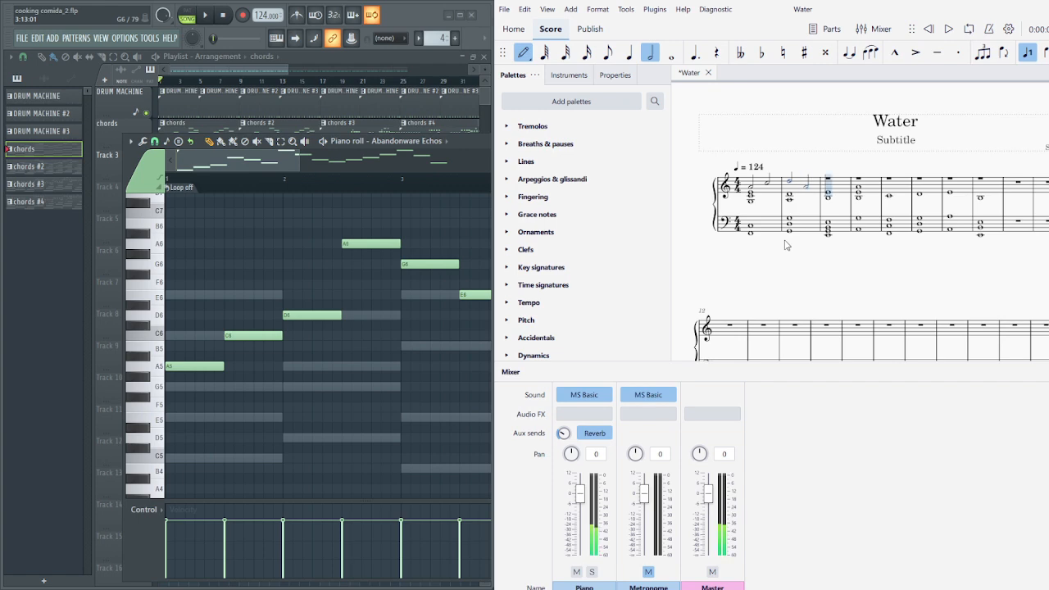
{"action": "key", "text": "Right"}
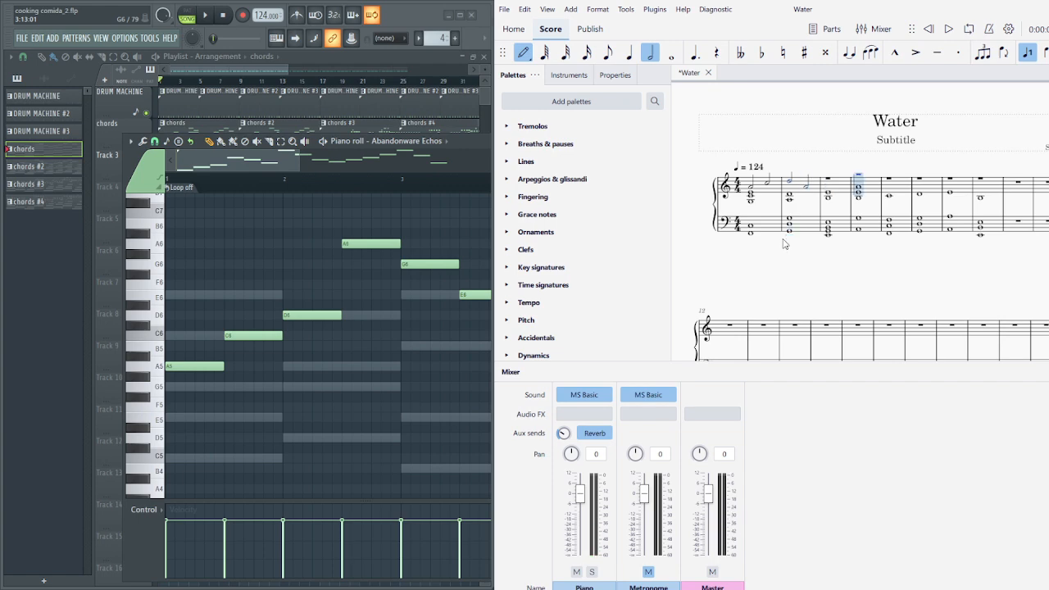
- Play back the score to check the melody against the chords, replaying it from the first measure
{"action": "key", "text": "space"}
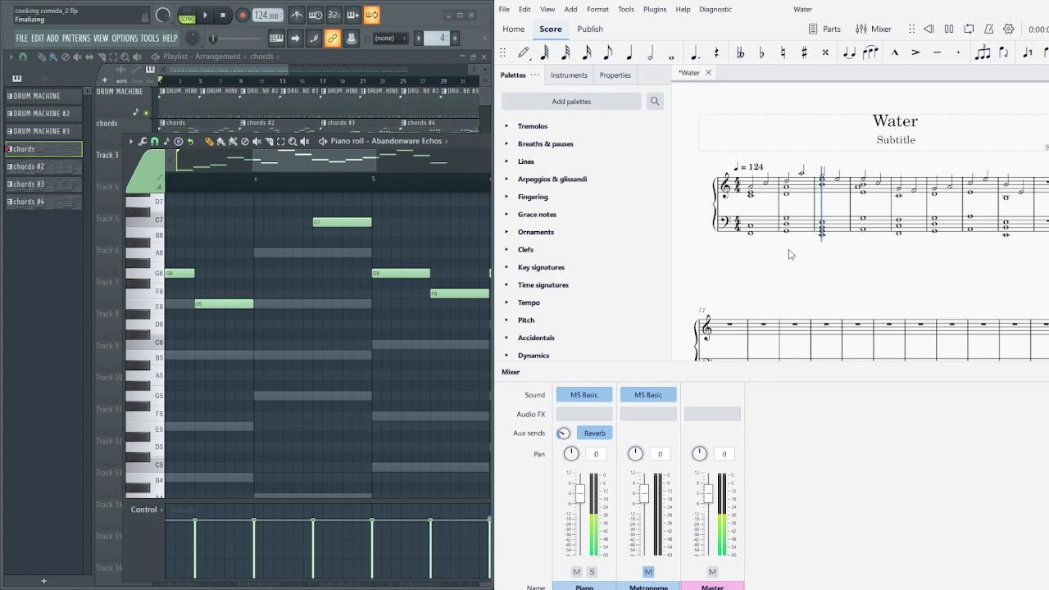
{"action": "key", "text": "space"}
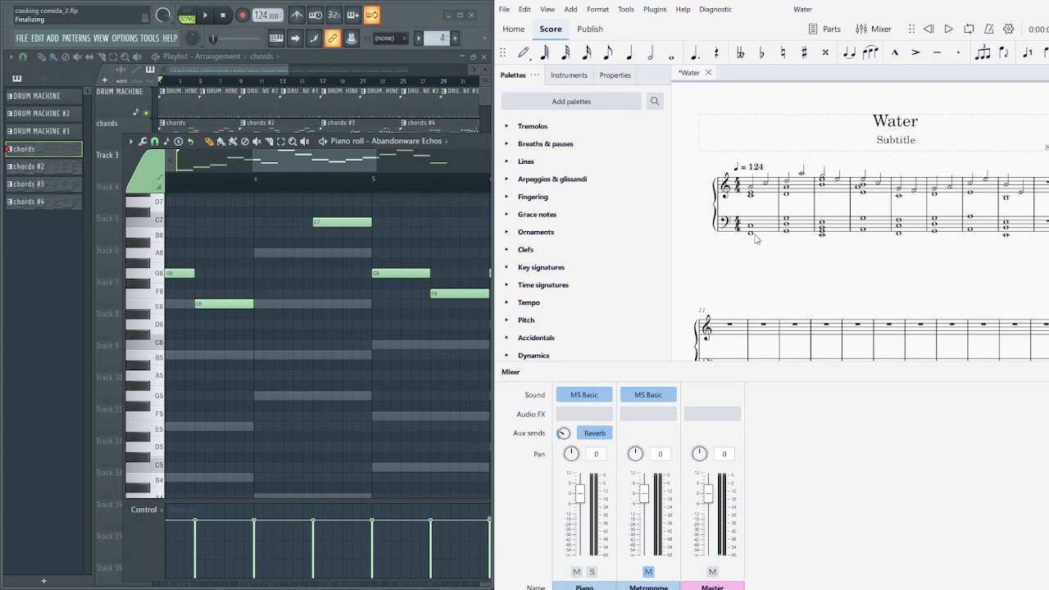
{"action": "left_click", "coordinate": [755, 237]}
{"action": "key", "text": "space"}
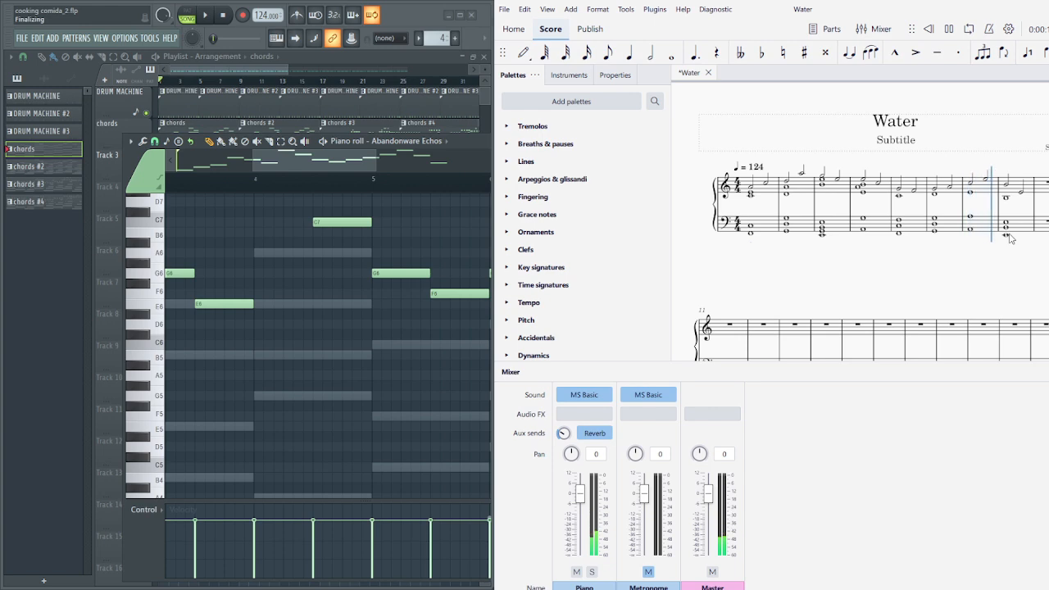
{"action": "key", "text": "space"}
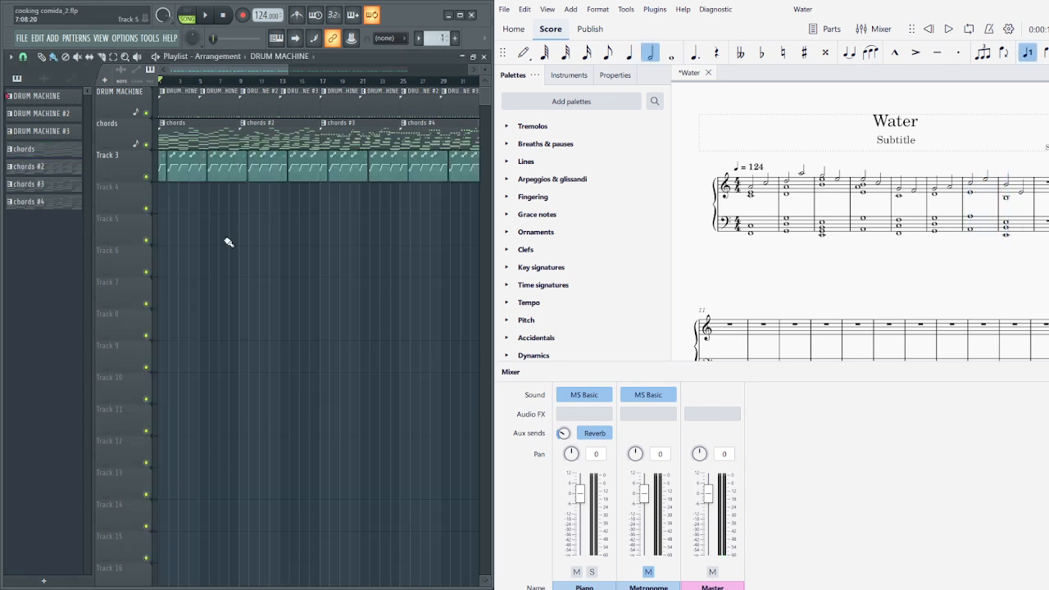
- Open the chords #2 pattern in FL Studio's piano roll and play it
{"action": "double_click", "coordinate": [265, 134]}
{"action": "key", "text": "space"}
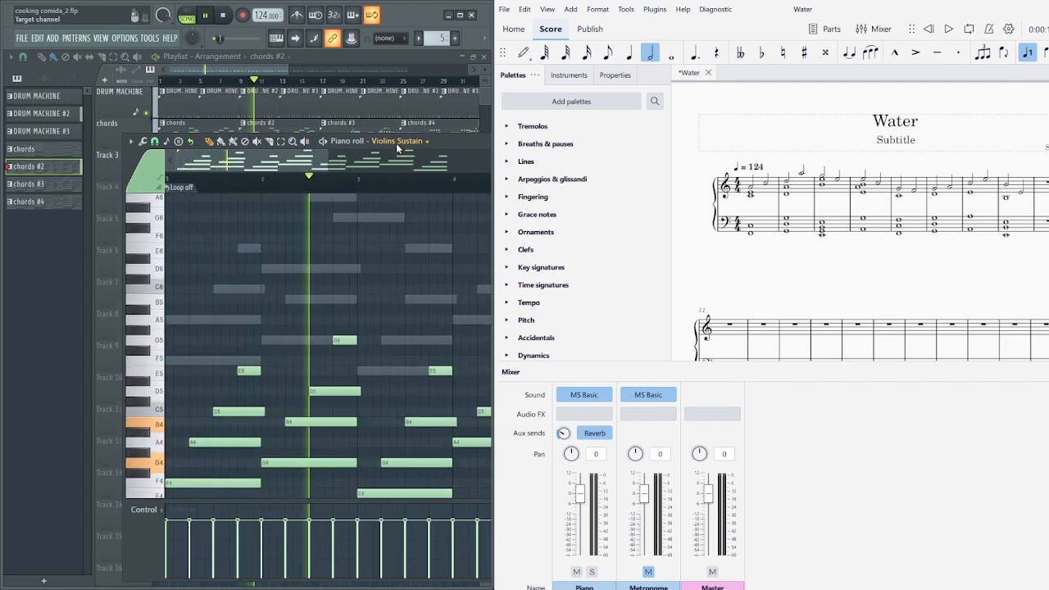
- Follow the playback of the chords #2 melody in the Abandonware Echos piano roll through its last measures and stop it
{"action": "left_click", "coordinate": [396, 302]}
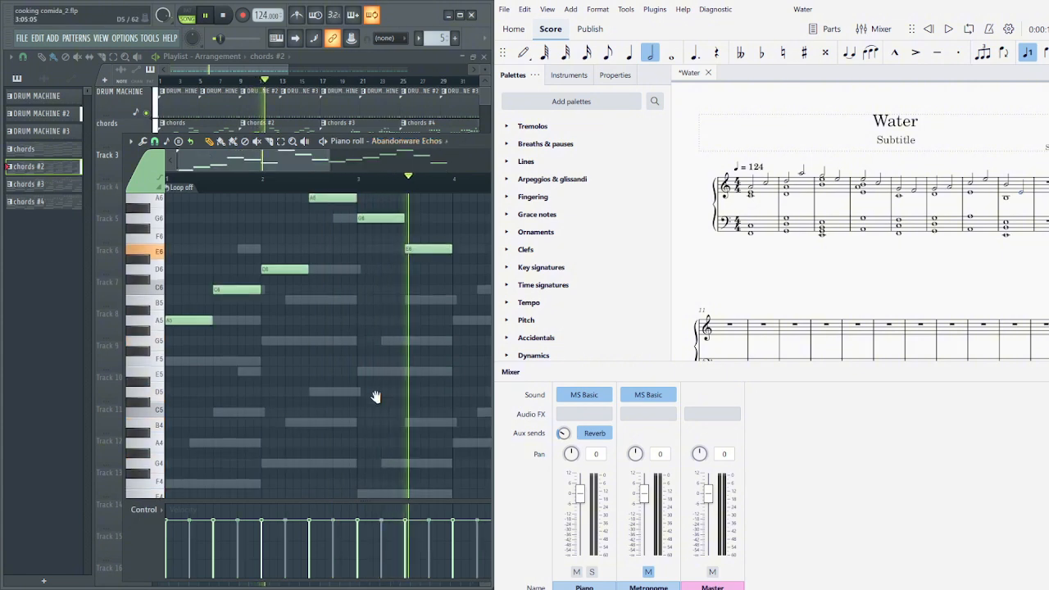
{"action": "left_click_drag", "start_coordinate": [376, 399], "coordinate": [180, 394]}
{"action": "scroll", "coordinate": [334, 386], "scroll_direction": "down", "scroll_amount": 2}
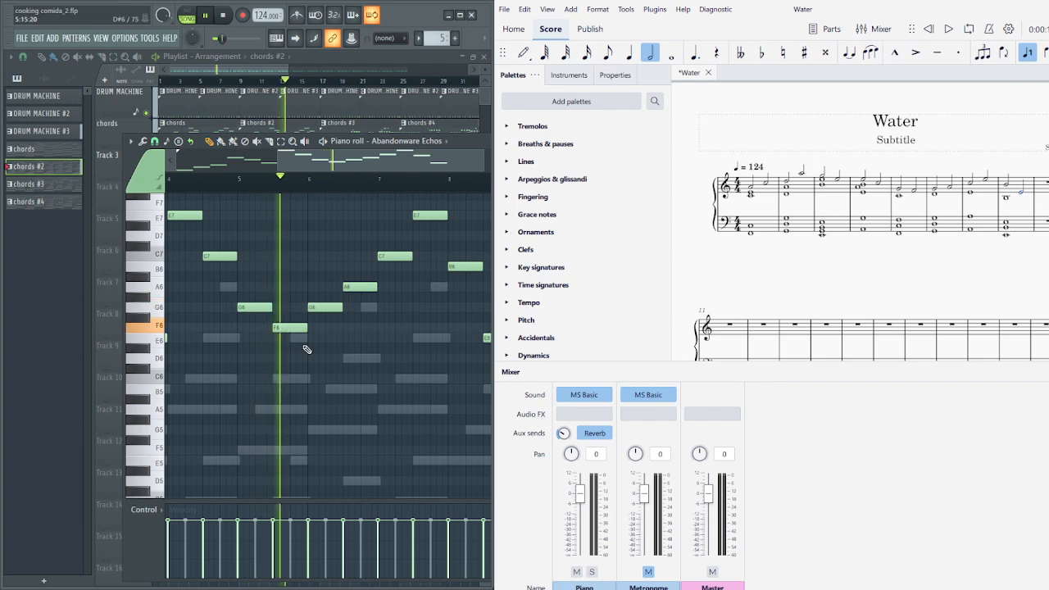
{"action": "left_click_drag", "start_coordinate": [376, 330], "coordinate": [354, 339]}
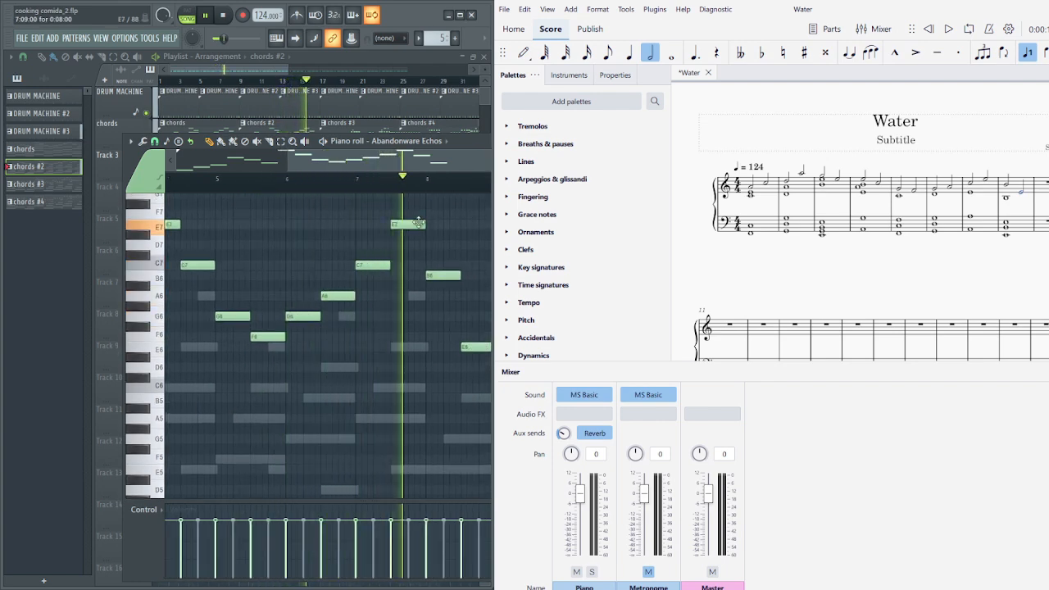
{"action": "left_click_drag", "start_coordinate": [343, 409], "coordinate": [213, 394]}
{"action": "key", "text": "space"}
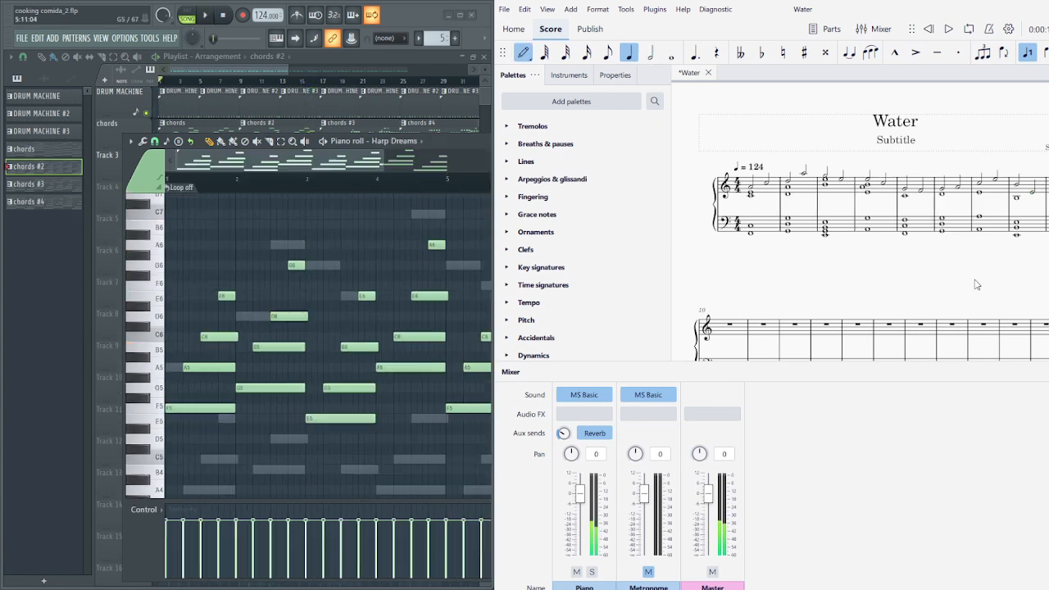
- Enter the bass-staff arpeggios of measures 10 to 12 in quarter notes: G B D G, E G B E, A C E A
{"action": "key", "text": "g"}
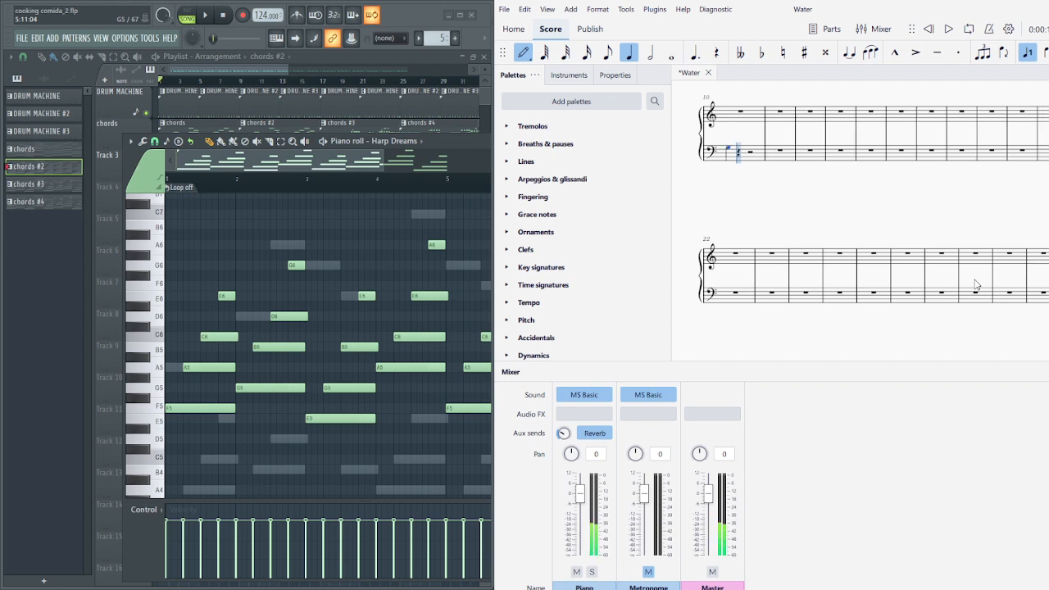
{"action": "key", "text": "ctrl+Down"}
{"action": "key", "text": "a"}
{"action": "key", "text": "b"}
{"action": "key", "text": "c"}
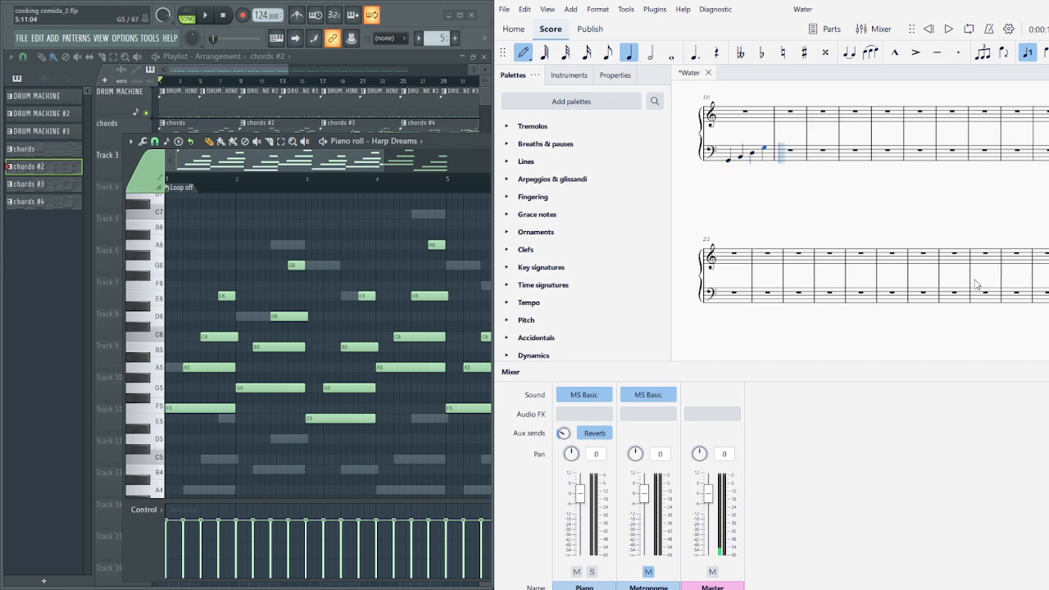
{"action": "key", "text": "b"}
{"action": "key", "text": "c"}
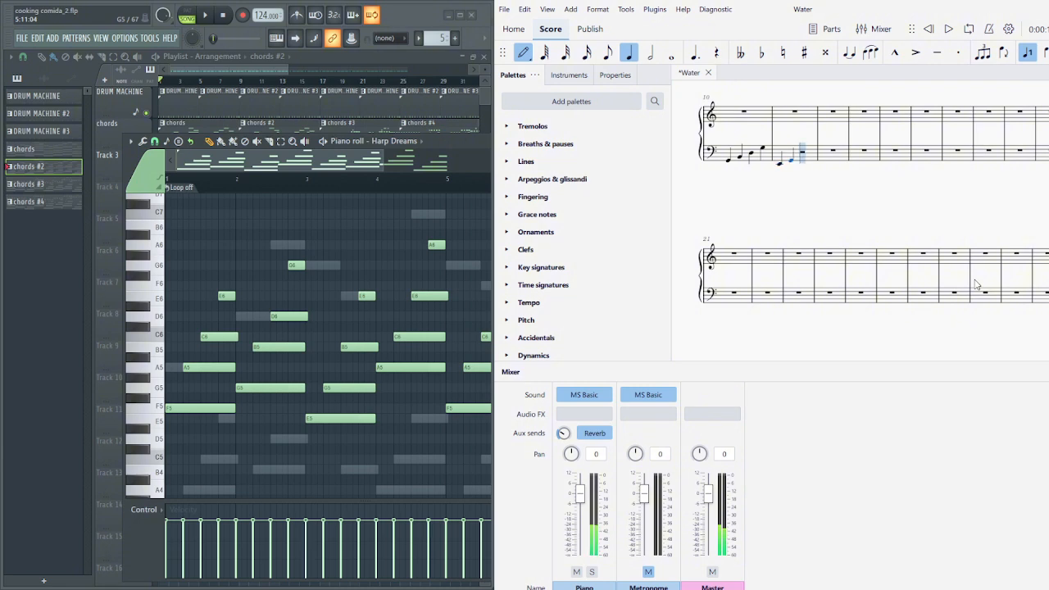
{"action": "key", "text": "d"}
{"action": "key", "text": "e"}
{"action": "key", "text": "f"}
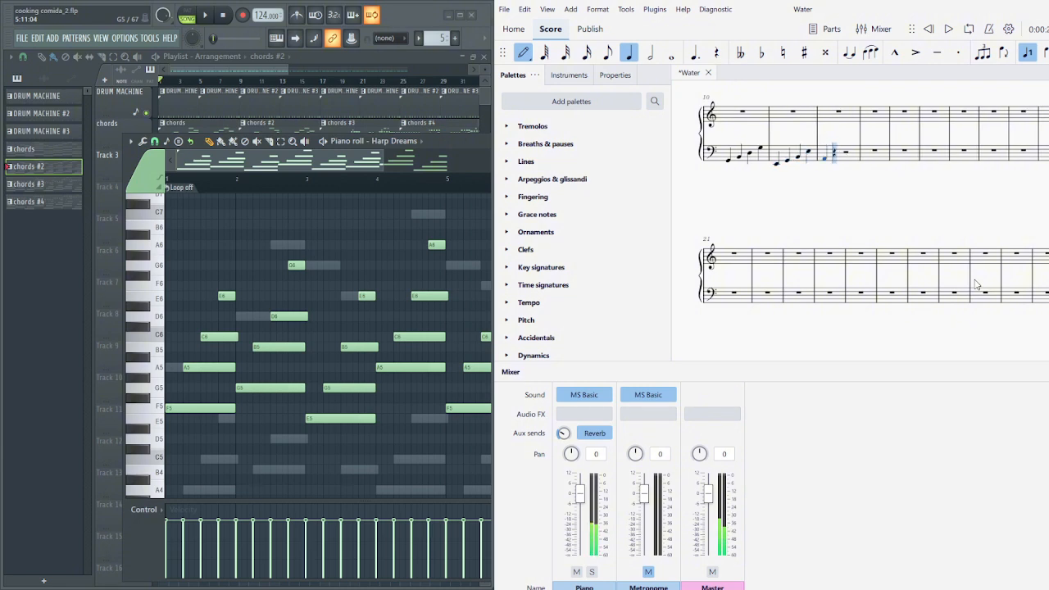
{"action": "key", "text": "g"}
{"action": "key", "text": "a"}
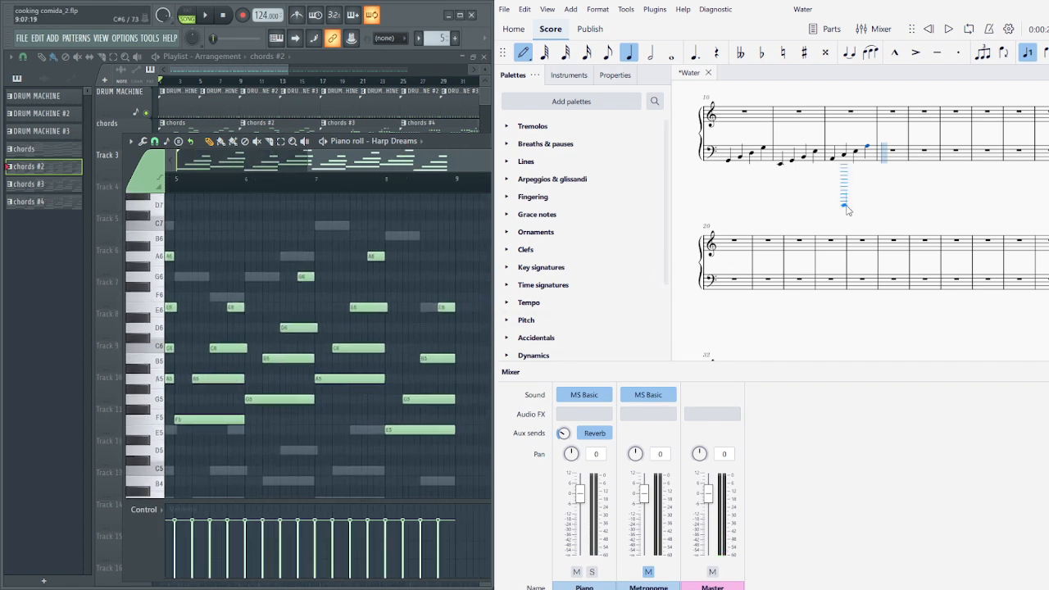
- Enter the bass-staff arpeggios of measures 13 to 16 in quarter notes: F A C E, G B D G, A C E A, E G B E
{"action": "left_click_drag", "start_coordinate": [911, 193], "coordinate": [859, 300]}
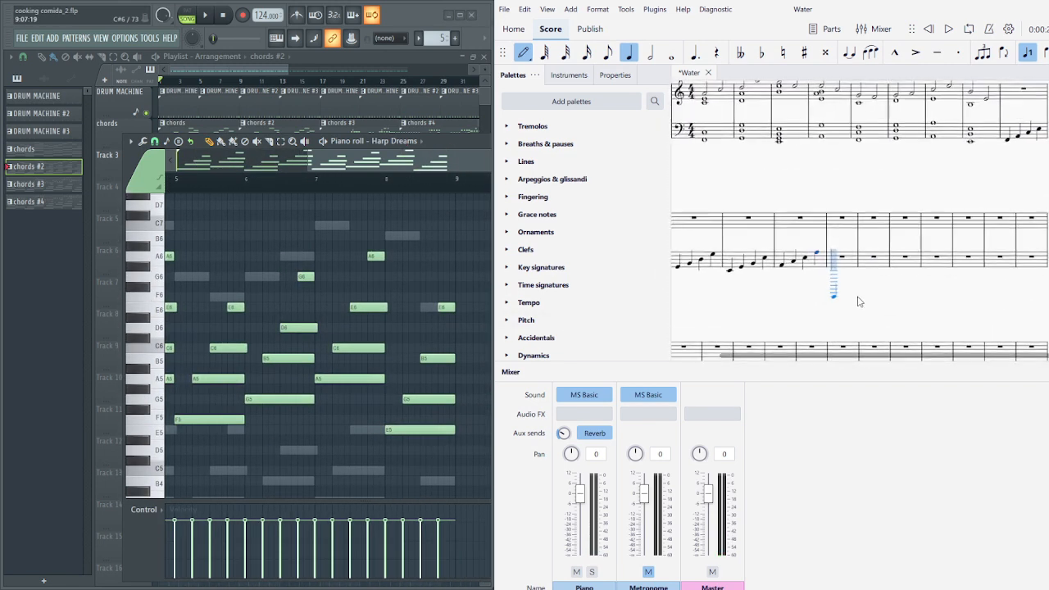
{"action": "key", "text": "f"}
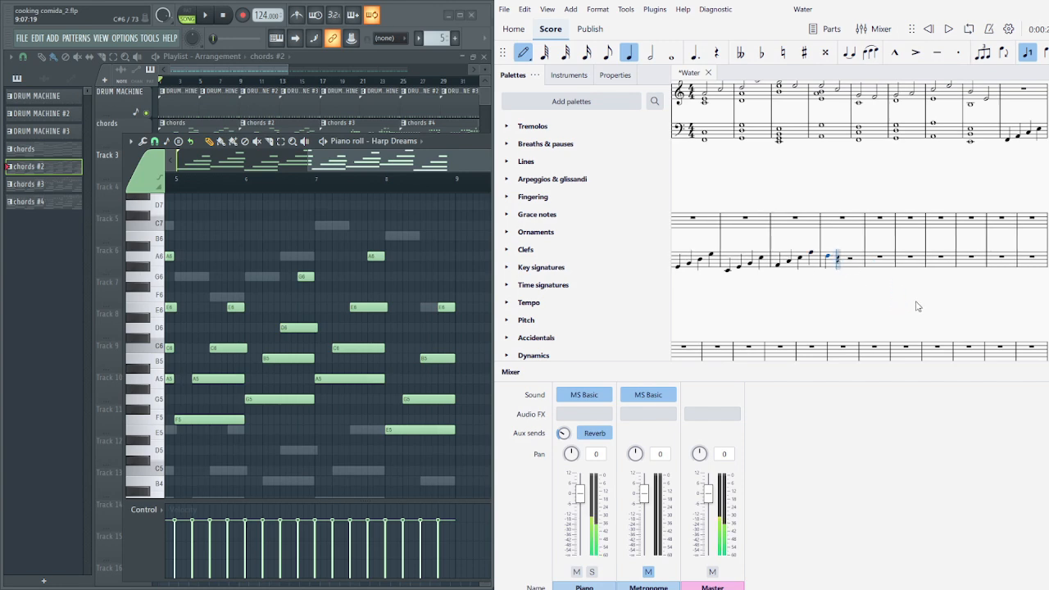
{"action": "key", "text": "Down"}
{"action": "key", "text": "a"}
{"action": "key", "text": "c"}
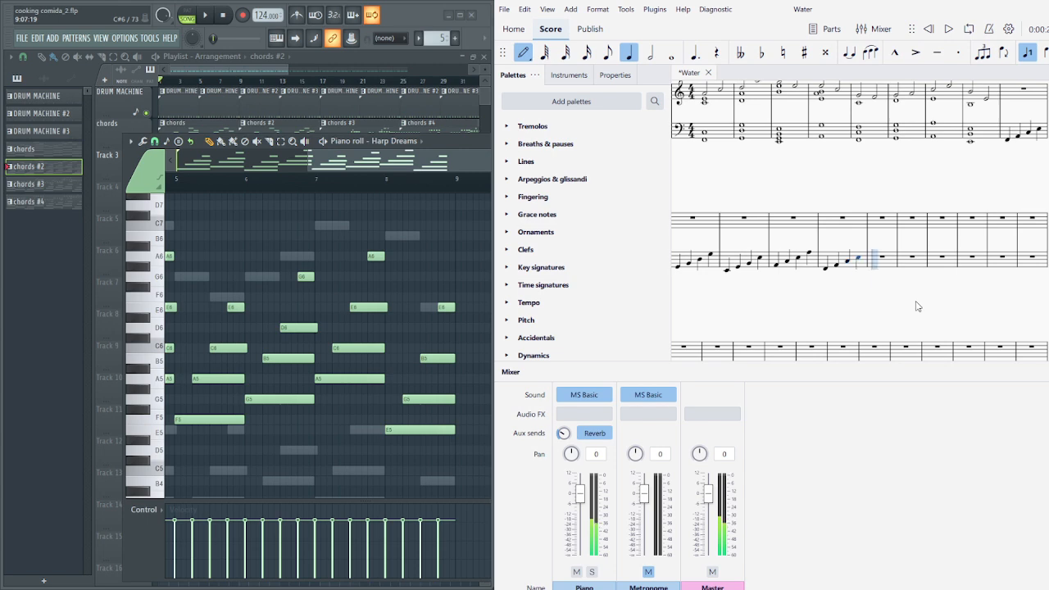
{"action": "key", "text": "g"}
{"action": "key", "text": "b"}
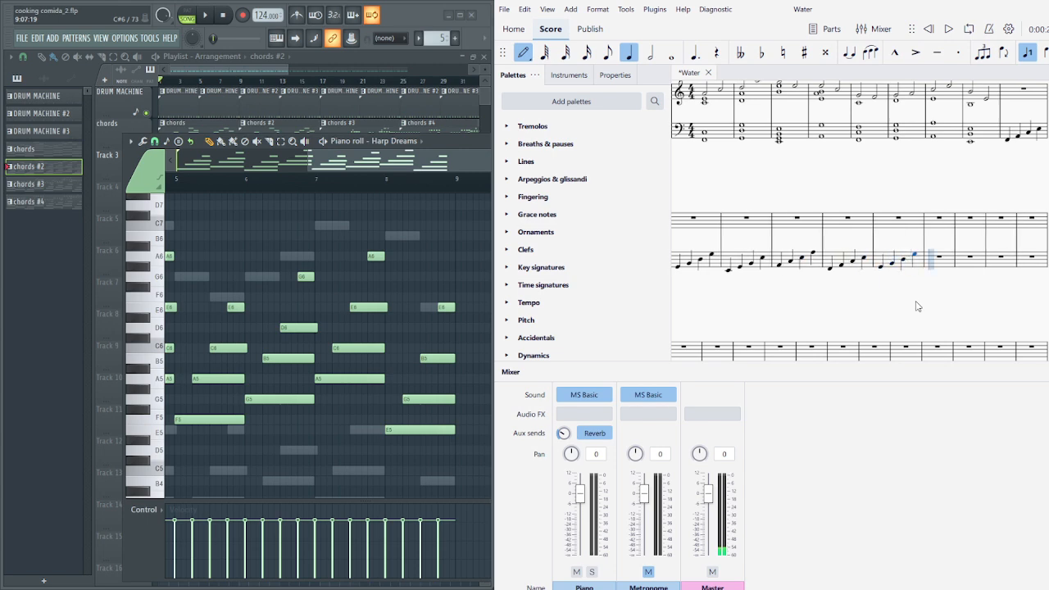
{"action": "key", "text": "g"}
{"action": "key", "text": "c"}
{"action": "key", "text": "e"}
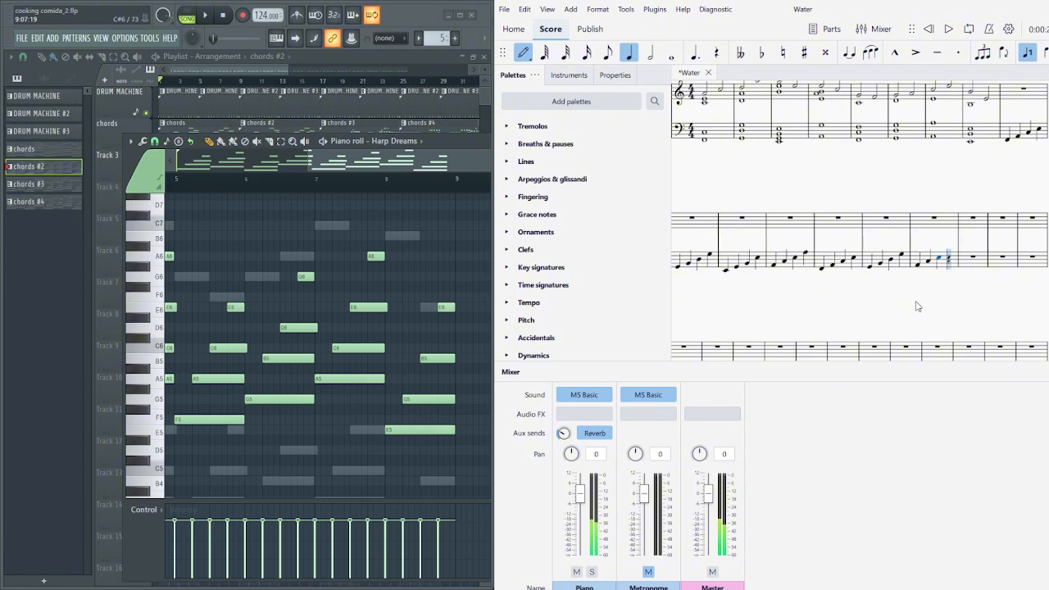
{"action": "key", "text": "a"}
{"action": "key", "text": "ctrl+Down"}
{"action": "key", "text": "e"}
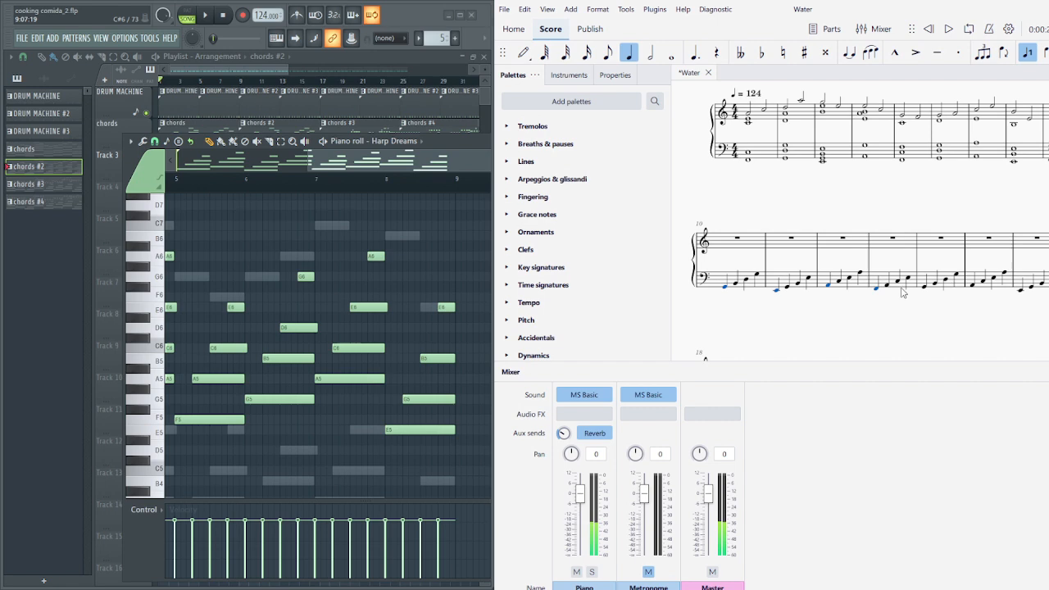
- Move the first note of each bass arpeggio to voice 2 and lengthen these notes to whole notes
{"action": "left_click", "coordinate": [924, 287], "text": "ctrl"}
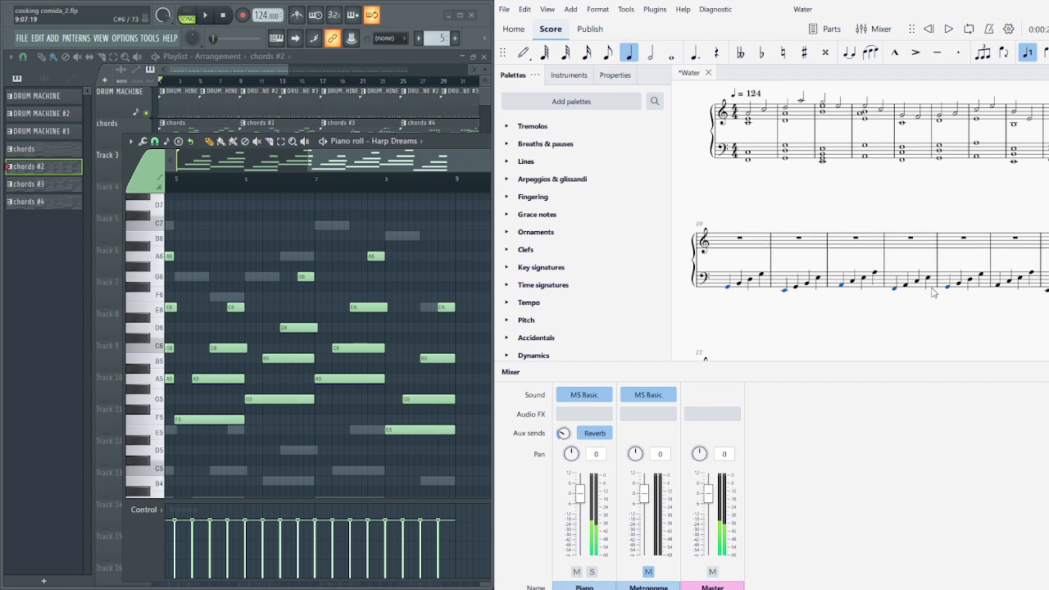
{"action": "left_click", "coordinate": [1045, 287], "text": "ctrl"}
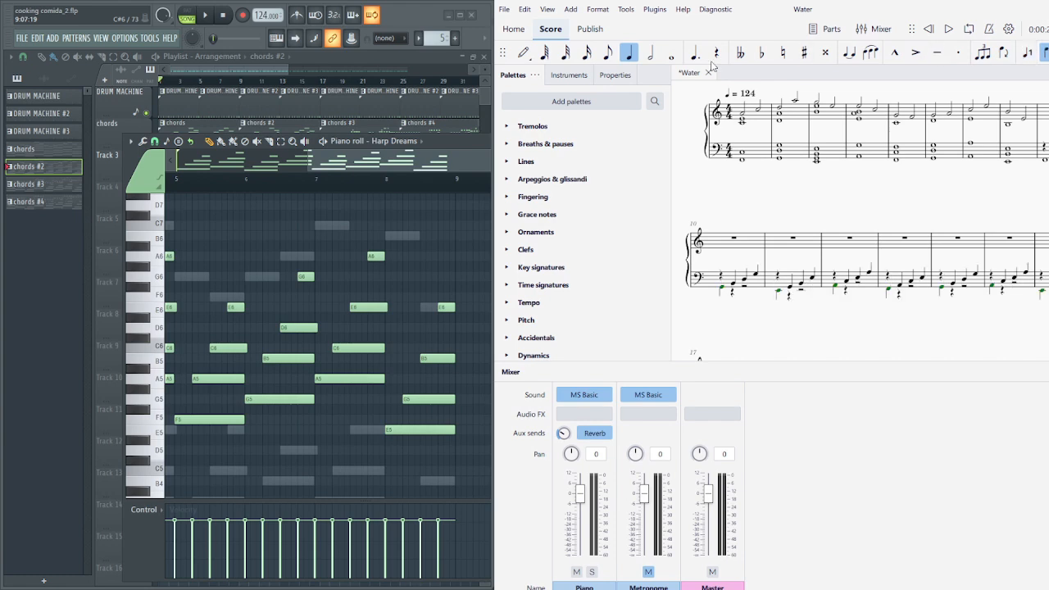
{"action": "left_click", "coordinate": [671, 52]}
{"action": "mouse_move", "coordinate": [788, 274]}
{"action": "left_mouse_down"}
{"action": "mouse_move", "coordinate": [786, 240]}
{"action": "mouse_move", "coordinate": [778, 278]}
{"action": "left_mouse_up"}
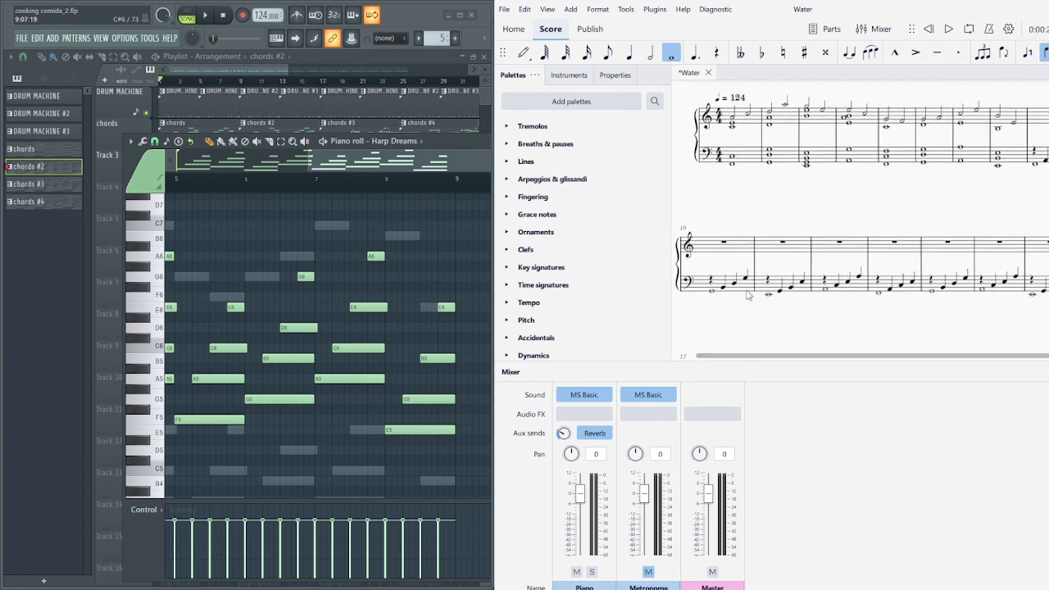
- Slur the three quarter notes above the whole note in each bass arpeggio, working measure by measure from measure 10
{"action": "left_click", "coordinate": [729, 290]}
{"action": "left_click", "coordinate": [726, 287]}
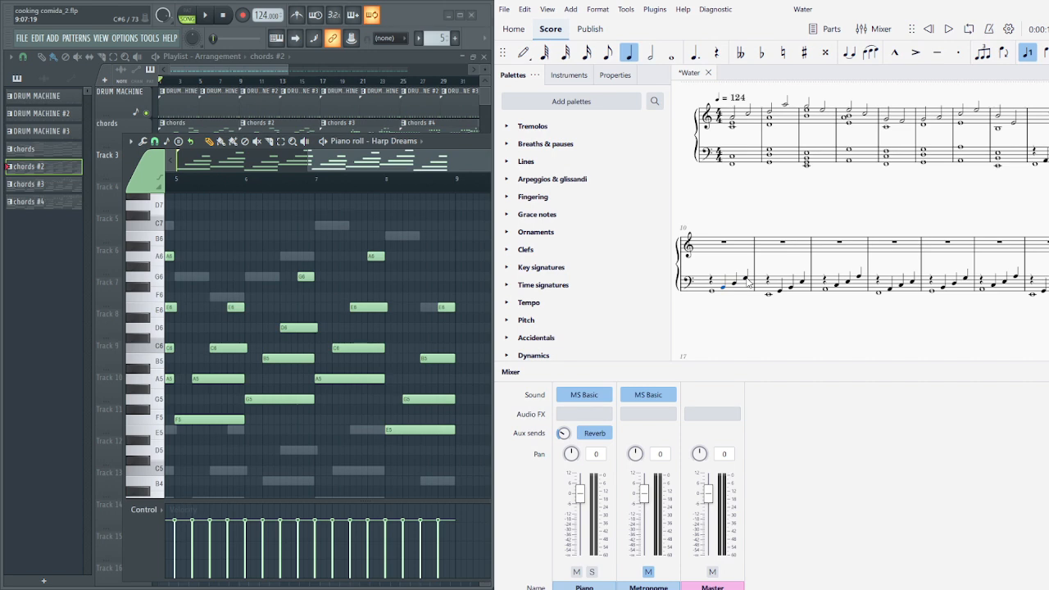
{"action": "left_click", "coordinate": [745, 280]}
{"action": "left_click", "coordinate": [781, 291]}
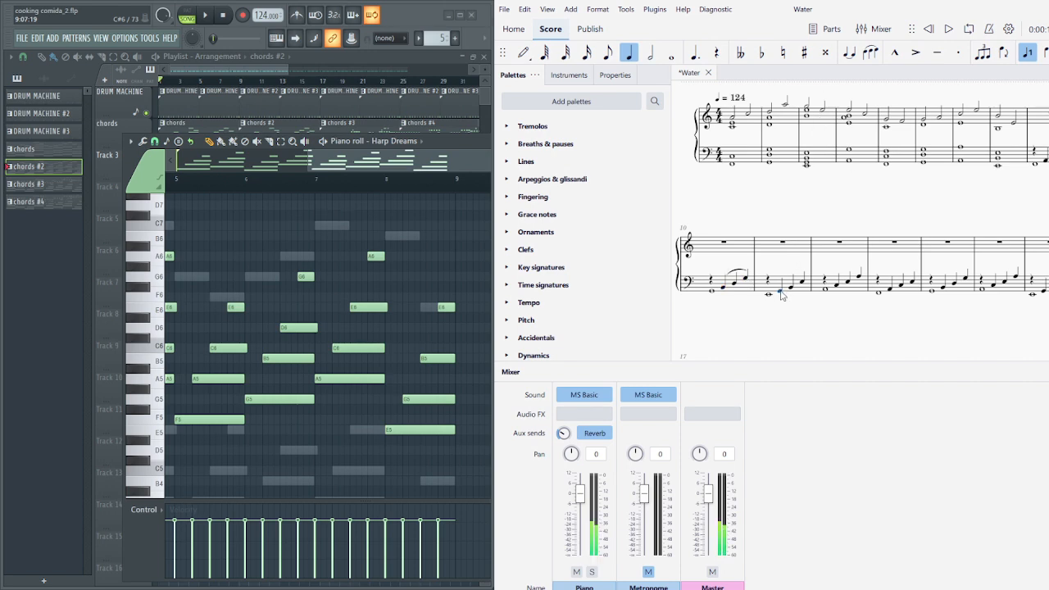
{"action": "left_click", "coordinate": [840, 288]}
{"action": "left_click", "coordinate": [836, 285]}
{"action": "left_click", "coordinate": [847, 283], "text": "ctrl"}
{"action": "left_click", "coordinate": [857, 280], "text": "ctrl"}
{"action": "key", "text": "s"}
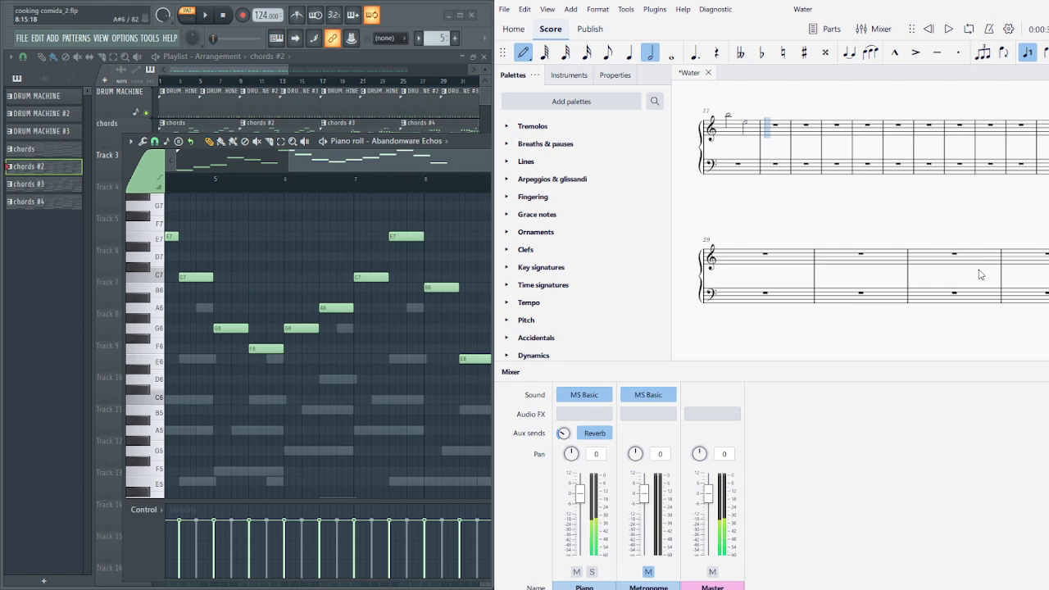
- Play back the second section to check the treble melody against the bass arpeggios, and stop the playback
{"action": "key", "text": "space"}
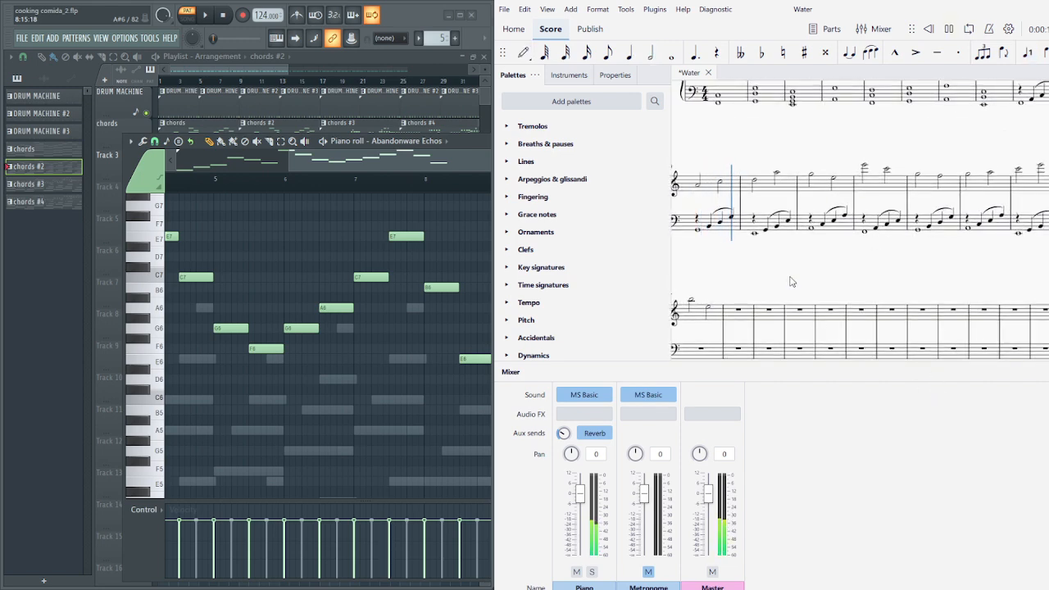
{"action": "left_click_drag", "start_coordinate": [736, 333], "coordinate": [809, 316]}
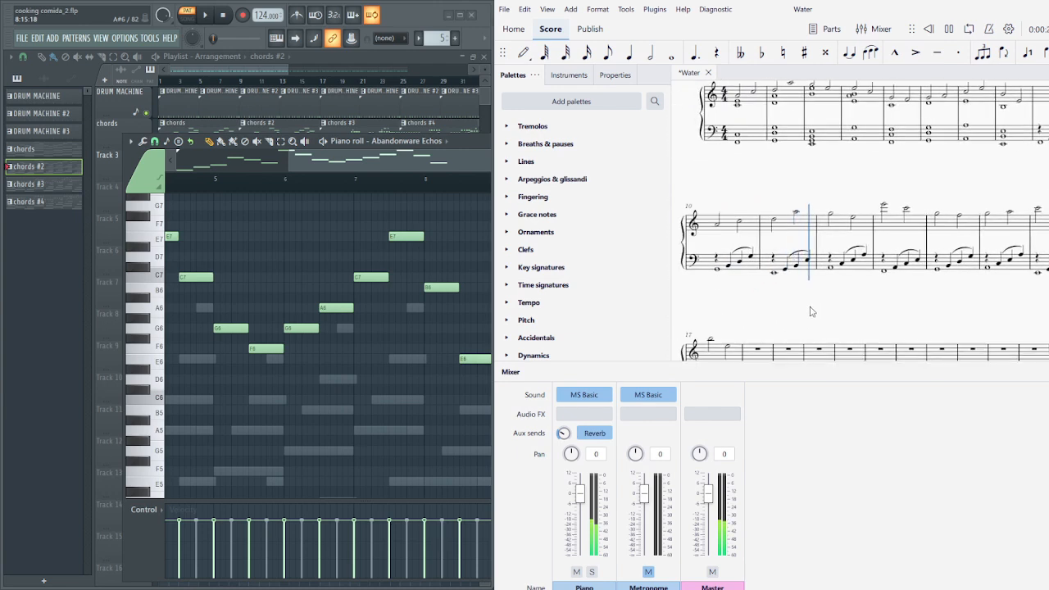
{"action": "key", "text": "space"}
- Move the treble melody of measures 10 to 17 one measure earlier so that it starts in measure 9
{"action": "left_click", "coordinate": [734, 227]}
{"action": "left_click_drag", "start_coordinate": [748, 280], "coordinate": [740, 254]}
{"action": "left_click", "coordinate": [709, 330], "text": "shift"}
{"action": "left_click_drag", "start_coordinate": [738, 314], "coordinate": [752, 296]}
{"action": "scroll", "coordinate": [752, 301], "scroll_direction": "up", "scroll_amount": 1}
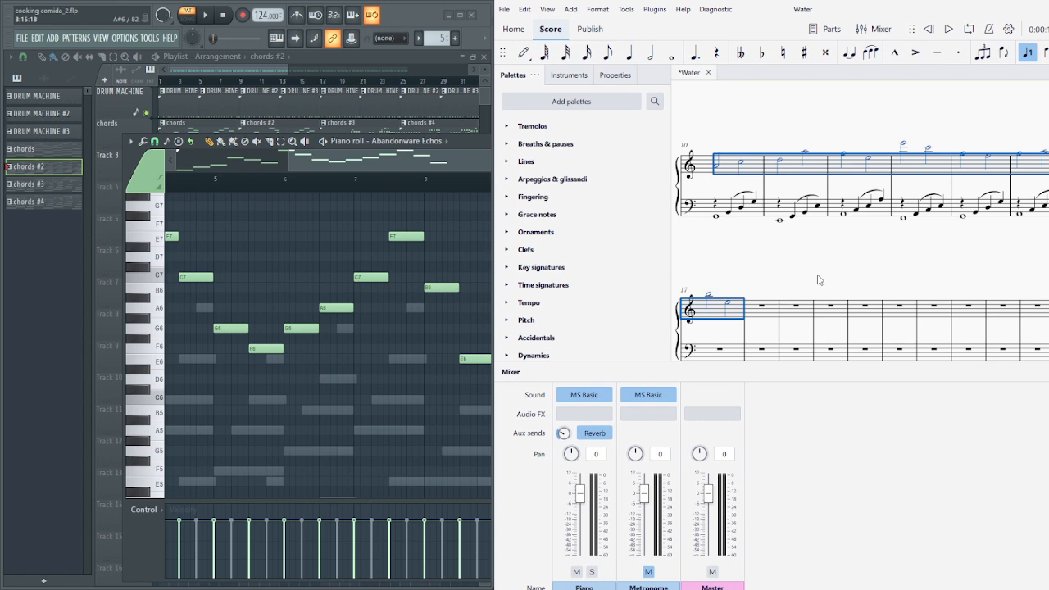
{"action": "key", "text": "Delete"}
{"action": "scroll", "coordinate": [894, 285], "scroll_direction": "up", "scroll_amount": 3}
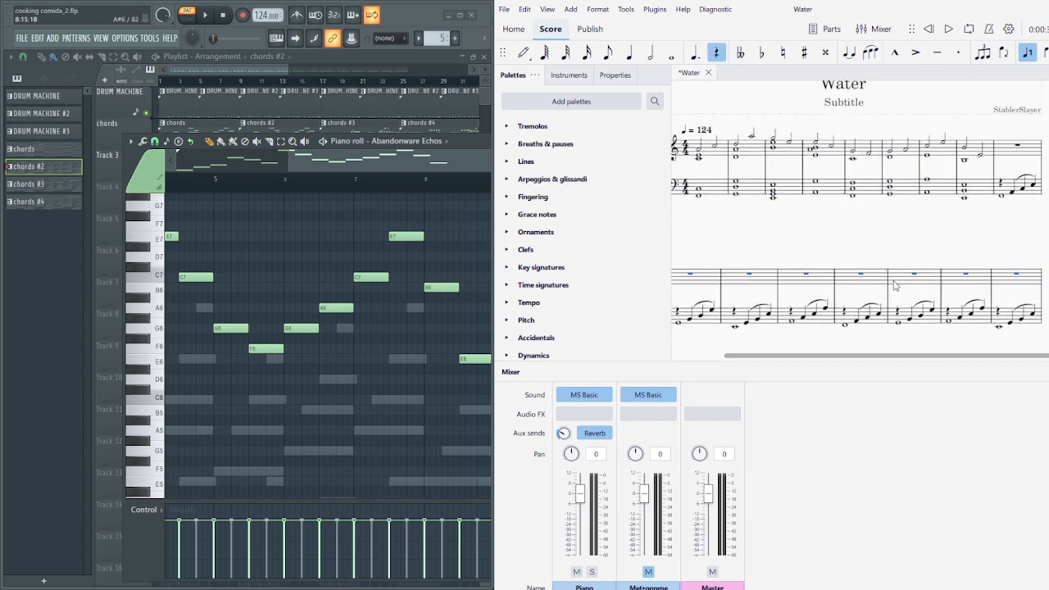
{"action": "left_click", "coordinate": [1016, 150]}
{"action": "key", "text": "ctrl+v"}
- Play back the score from measure 9 to check the shifted melody with the bass arpeggios
{"action": "key", "text": "space"}
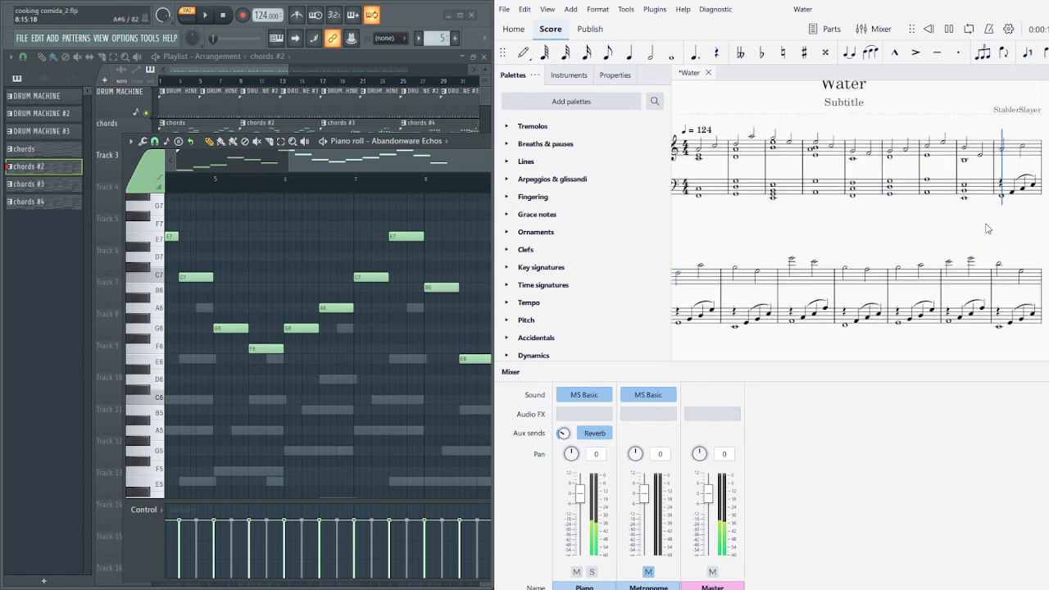
{"action": "left_click_drag", "start_coordinate": [987, 224], "coordinate": [1039, 210]}
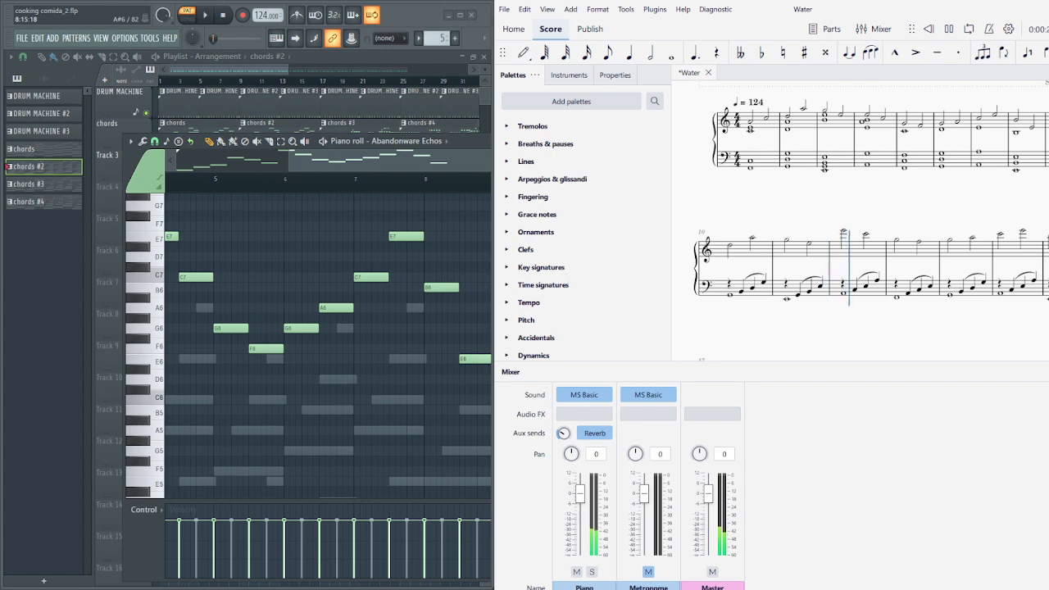
{"action": "left_click_drag", "start_coordinate": [985, 214], "coordinate": [950, 236]}
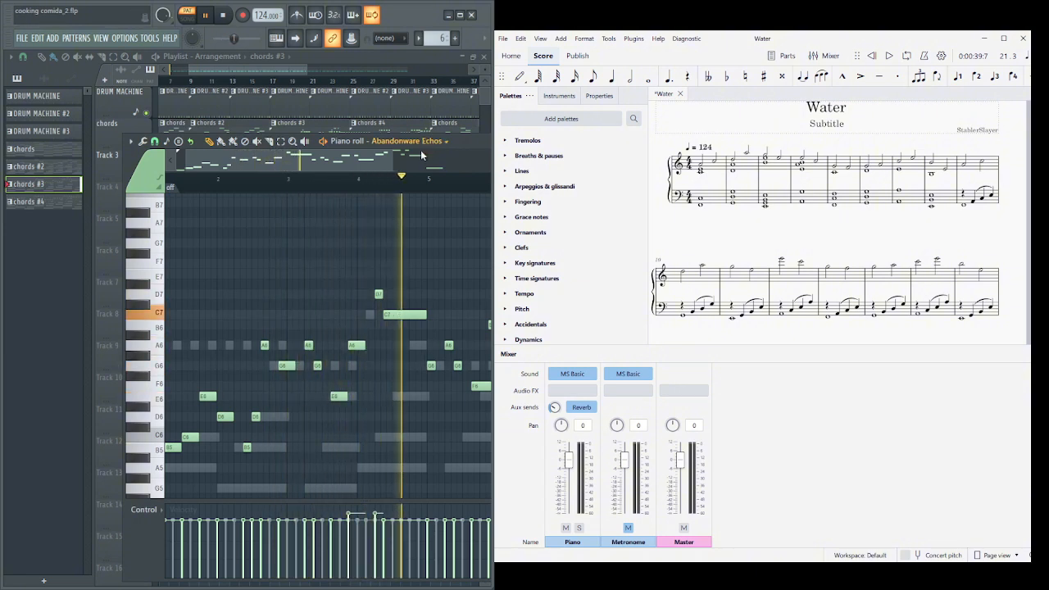
- Examine the All Strings Pizzicato notes of the chords #3 pattern in FL Studio's piano roll, stop playback and return to their start
{"action": "left_click", "coordinate": [395, 329]}
{"action": "scroll", "coordinate": [419, 298], "scroll_direction": "down", "scroll_amount": 2}
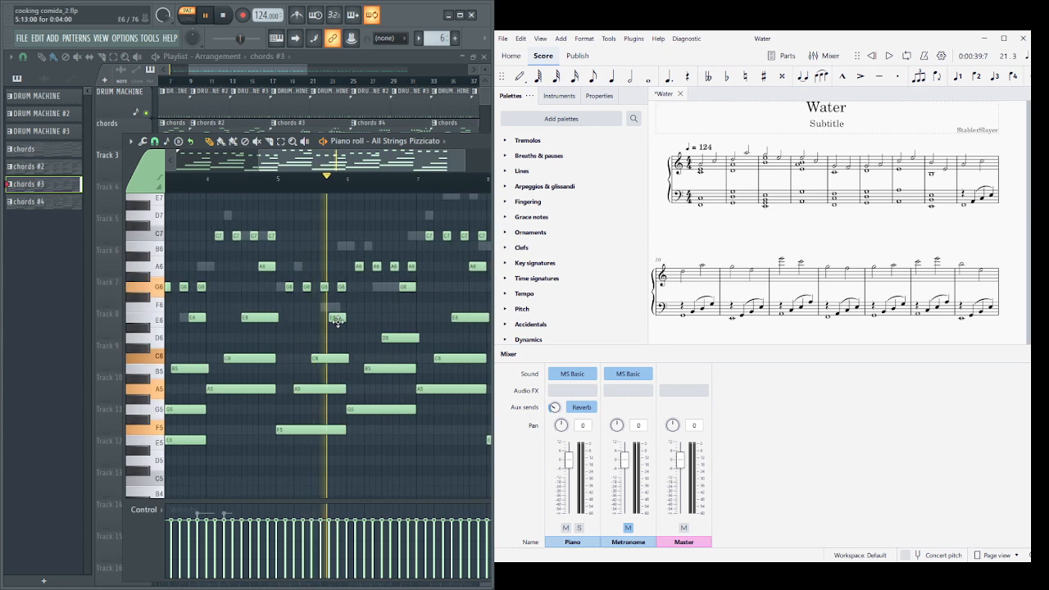
{"action": "left_click_drag", "start_coordinate": [338, 321], "coordinate": [266, 355]}
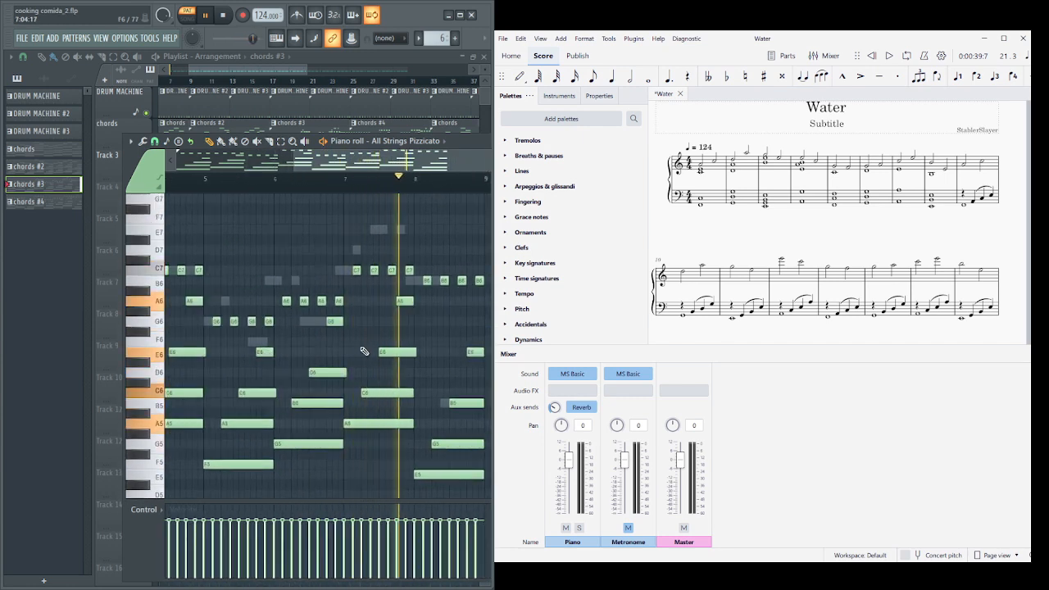
{"action": "key", "text": "space"}
{"action": "left_click_drag", "start_coordinate": [342, 351], "coordinate": [387, 346]}
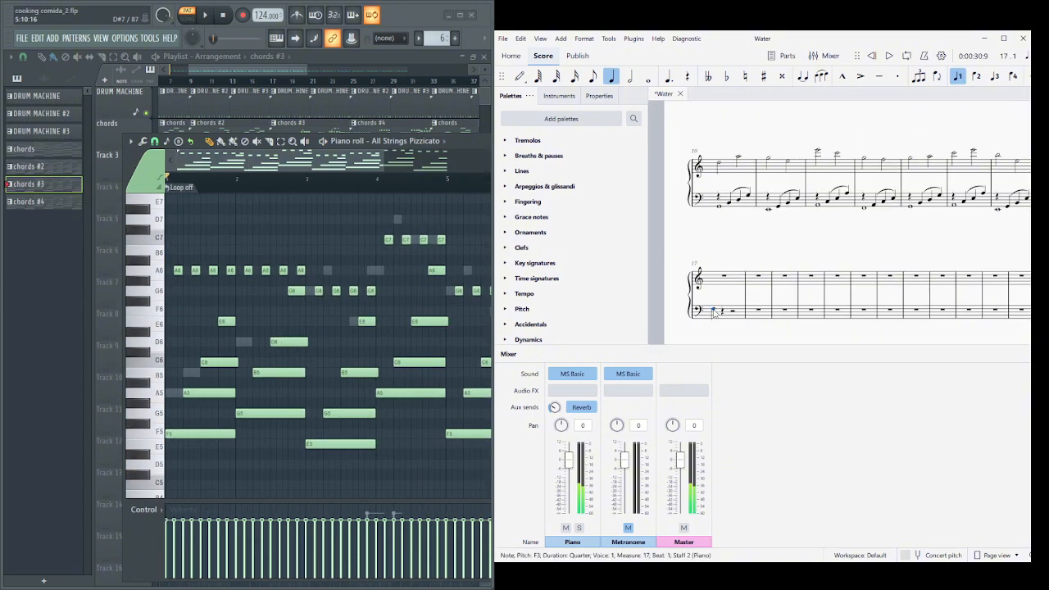
- Enter the quarter notes F3 and A3 on the first two beats of measure 17 in the bass staff
{"action": "key", "text": "n"}
{"action": "key", "text": "a"}
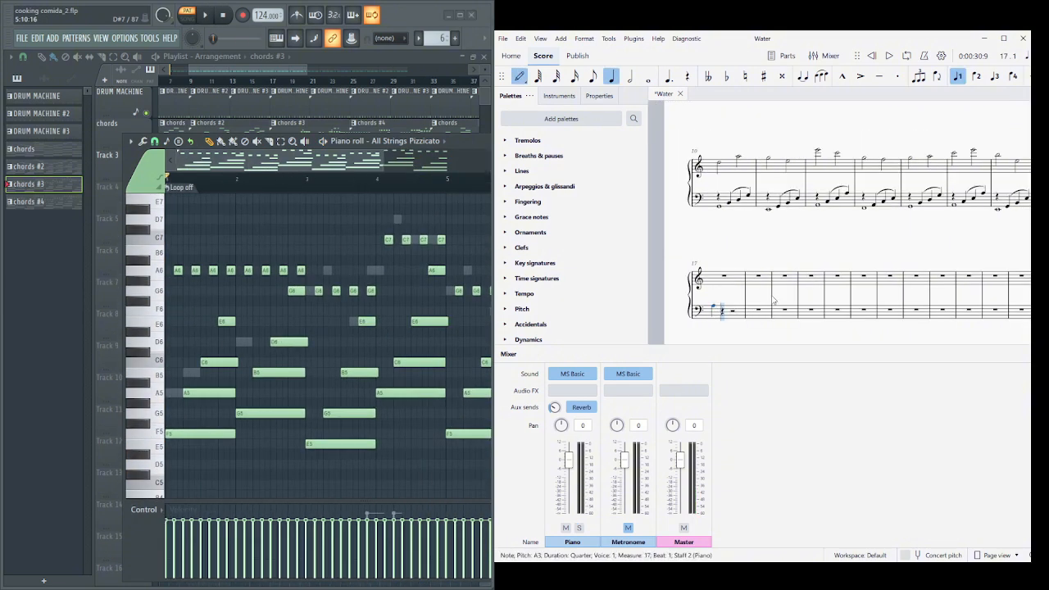
{"action": "key", "text": "a"}
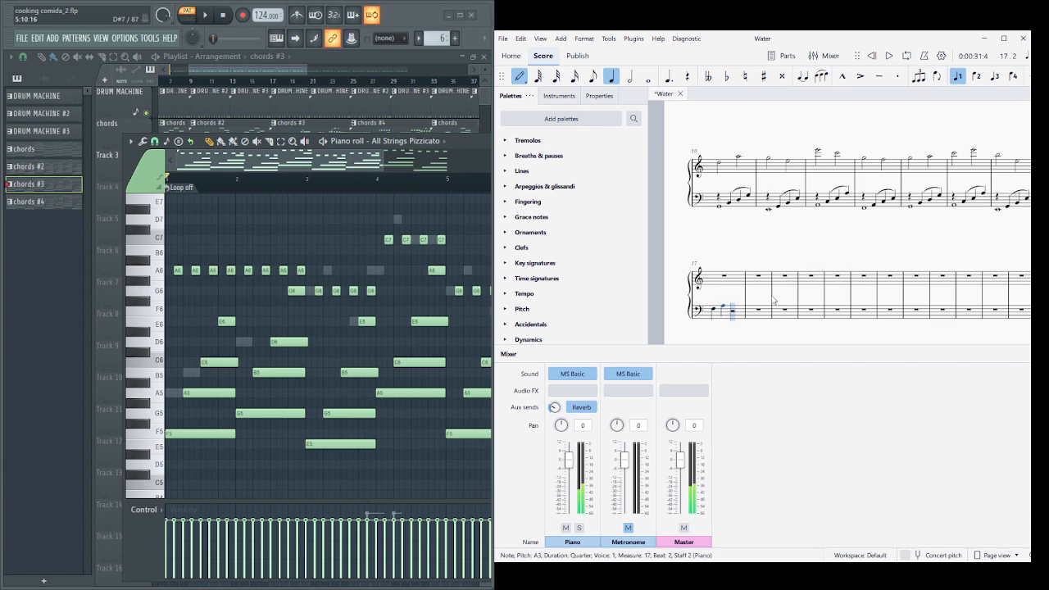
{"action": "key", "text": "ctrl+Up"}
{"action": "key", "text": "Escape"}
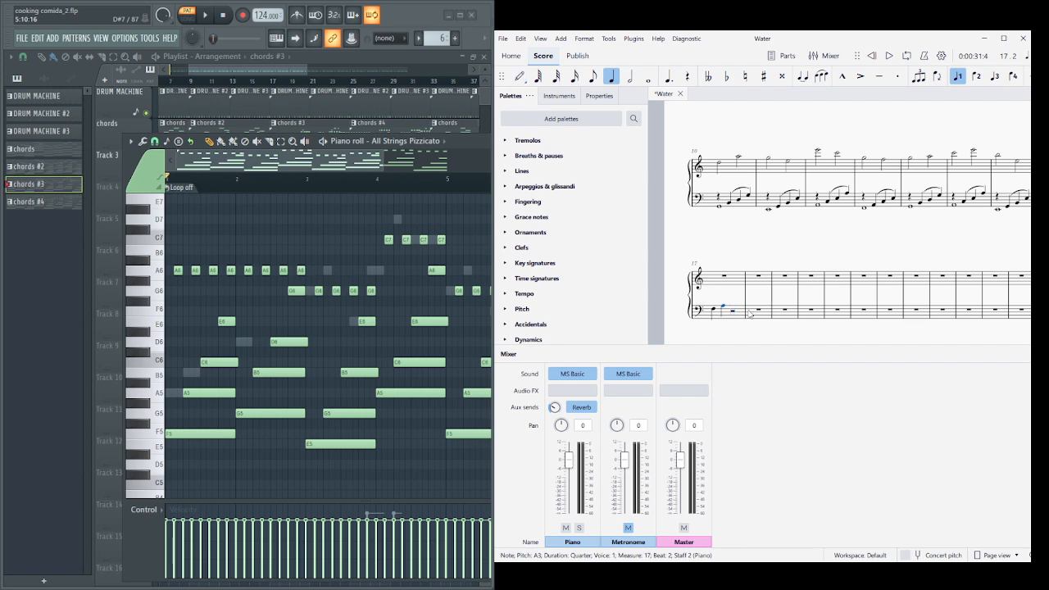
- Change the F3 on the first beat of measure 17 to an eighth note
{"action": "scroll", "coordinate": [748, 313], "scroll_direction": "up", "scroll_amount": 3}
{"action": "left_click", "coordinate": [700, 309]}
{"action": "key", "text": "4"}
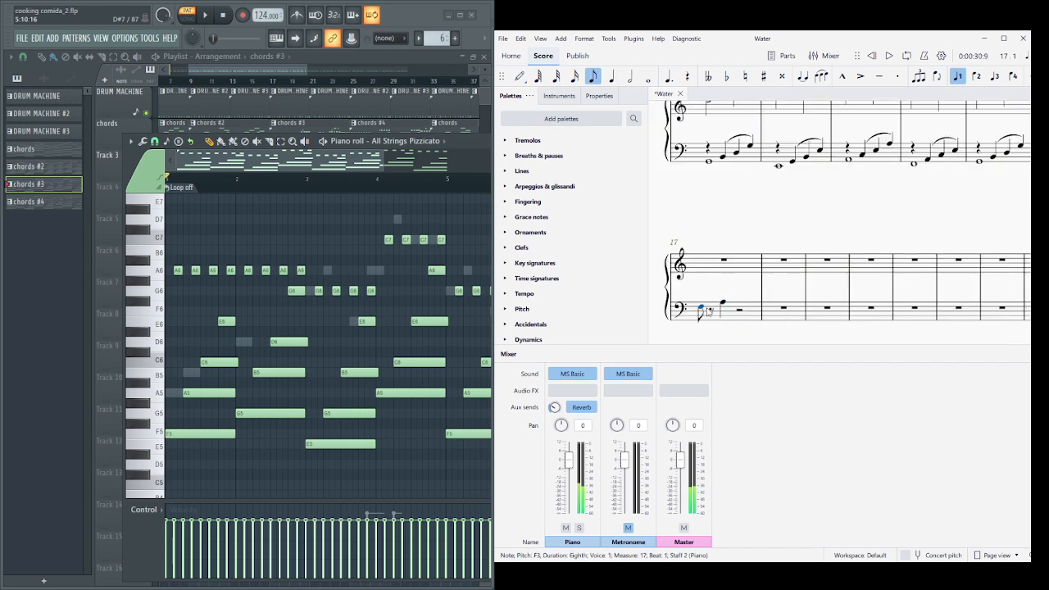
- Move the A3 in bass measure 17 to an eighth note on the second half of beat 1 and enter an A on beat 2
{"action": "left_click", "coordinate": [724, 306]}
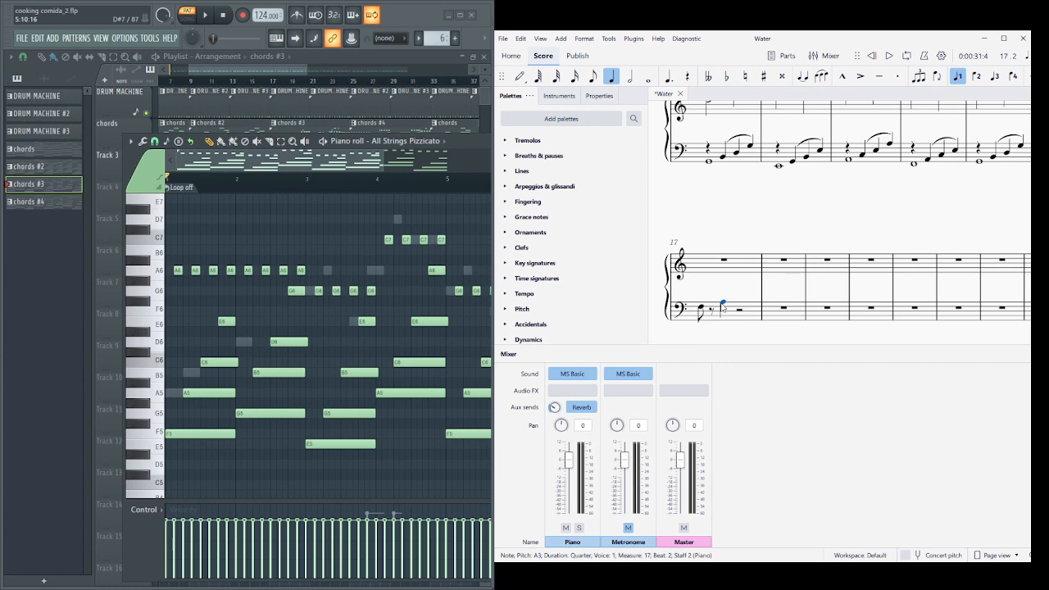
{"action": "key", "text": "4"}
{"action": "key", "text": "Left"}
{"action": "key", "text": "space"}
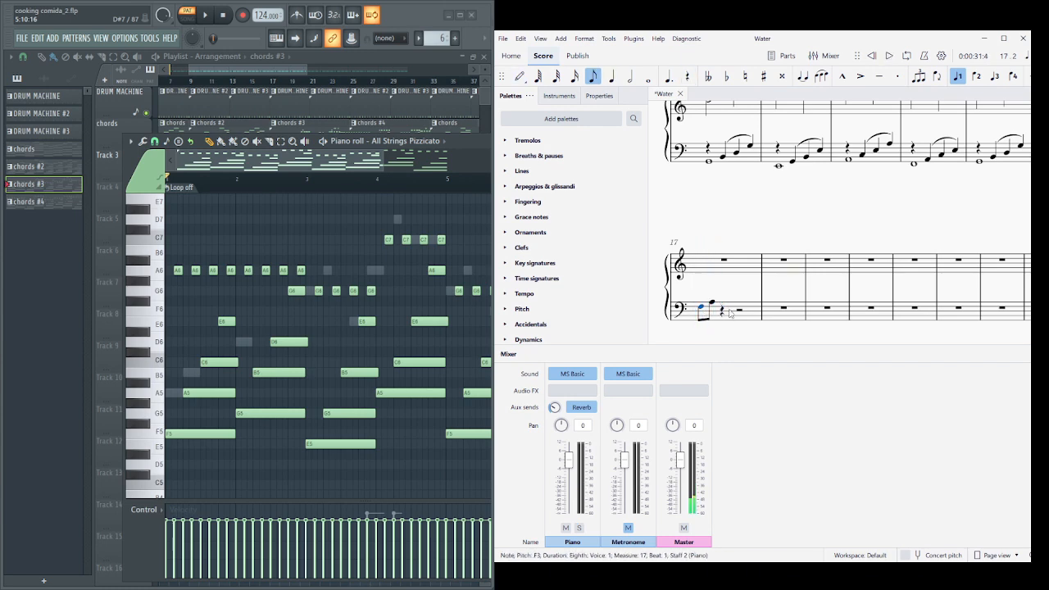
{"action": "left_click", "coordinate": [722, 311]}
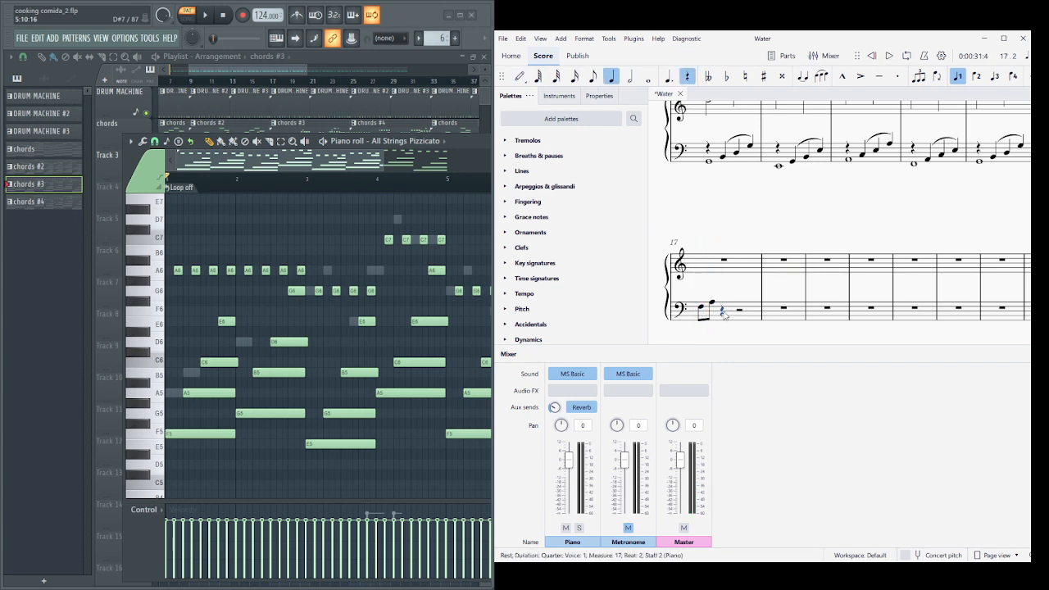
{"action": "key", "text": "a"}
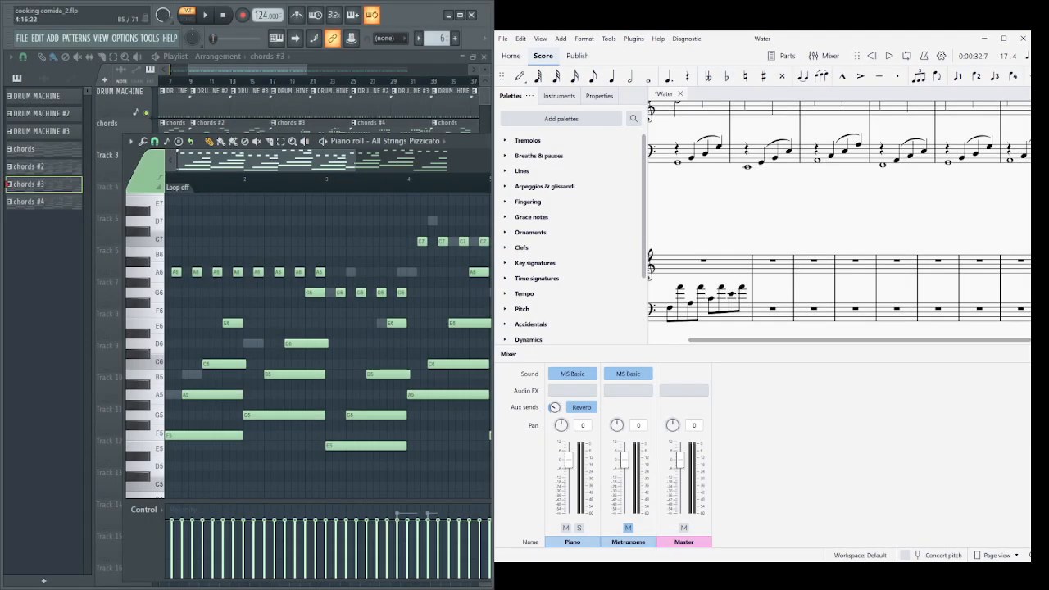
- Divide the whole-measure rest in measure 18 of the bass staff into eight eighth rests
{"action": "left_click", "coordinate": [769, 310]}
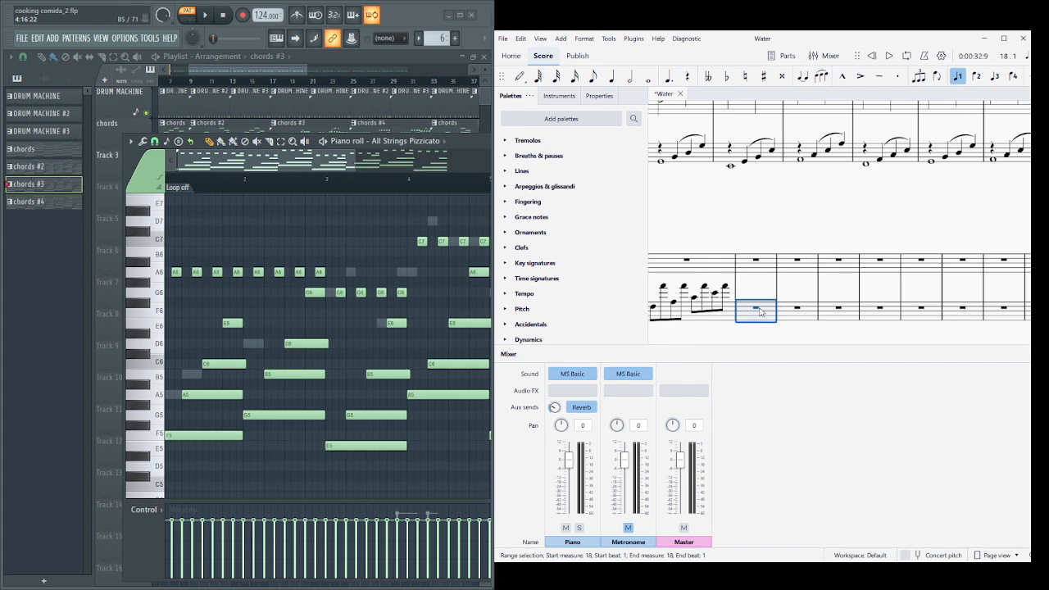
{"action": "key", "text": "4"}
{"action": "left_click", "coordinate": [768, 312]}
{"action": "key", "text": "4"}
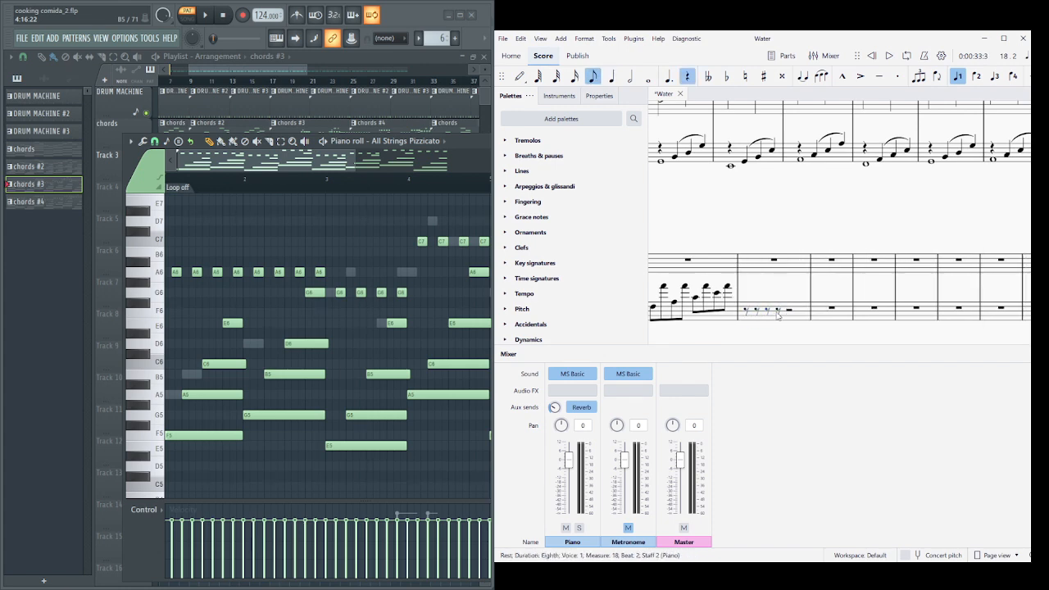
{"action": "left_click", "coordinate": [789, 313]}
{"action": "key", "text": "4"}
{"action": "left_click", "coordinate": [805, 312]}
{"action": "key", "text": "4"}
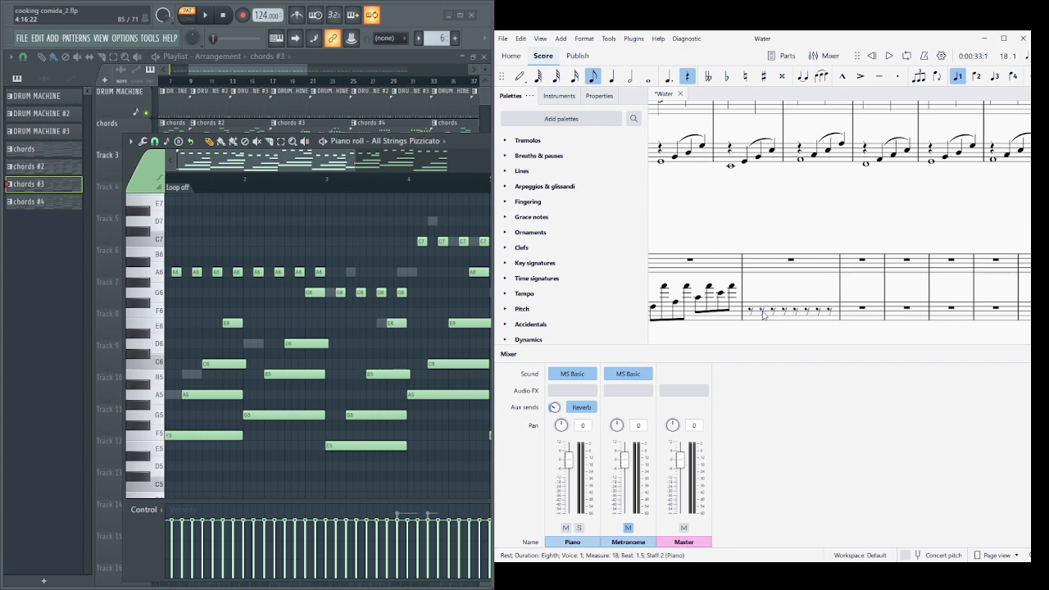
- Enter A4 eighth notes on the second half of all four beats in bass measure 18
{"action": "key", "text": "a"}
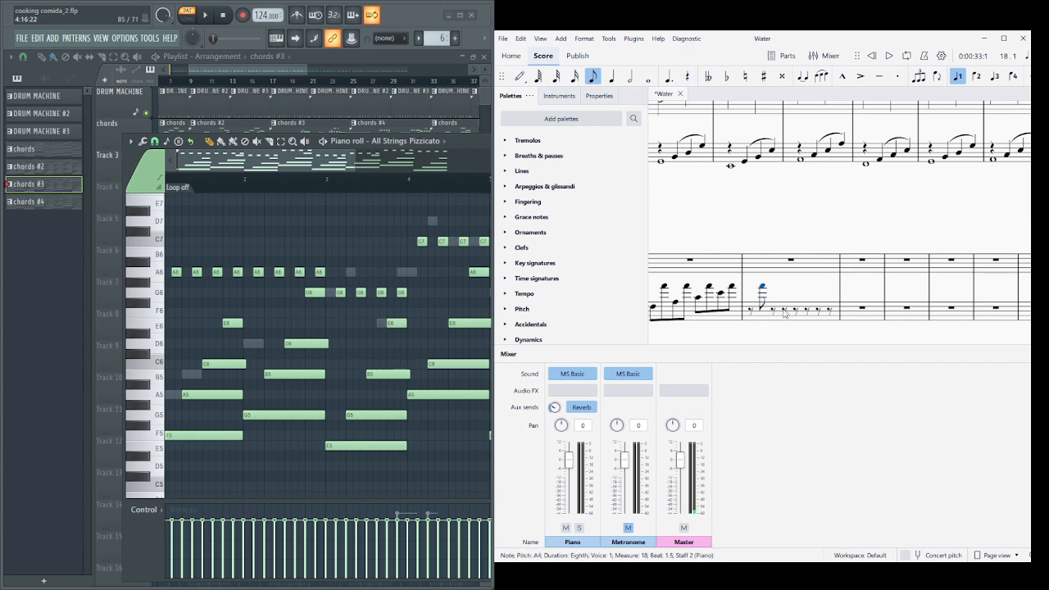
{"action": "left_click", "coordinate": [785, 312]}
{"action": "key", "text": "a"}
{"action": "left_click", "coordinate": [807, 312]}
{"action": "key", "text": "a"}
{"action": "left_click", "coordinate": [828, 312]}
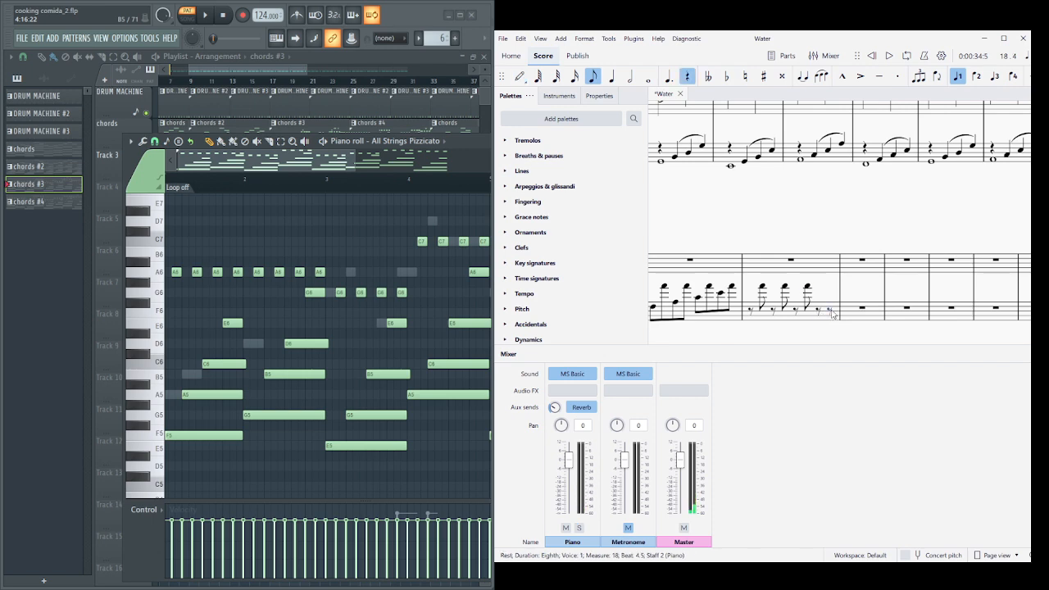
{"action": "key", "text": "a"}
- Enter the eighth notes G3, B3 and D on beats 1, 2 and 3 of bass measure 18
{"action": "left_click", "coordinate": [753, 312]}
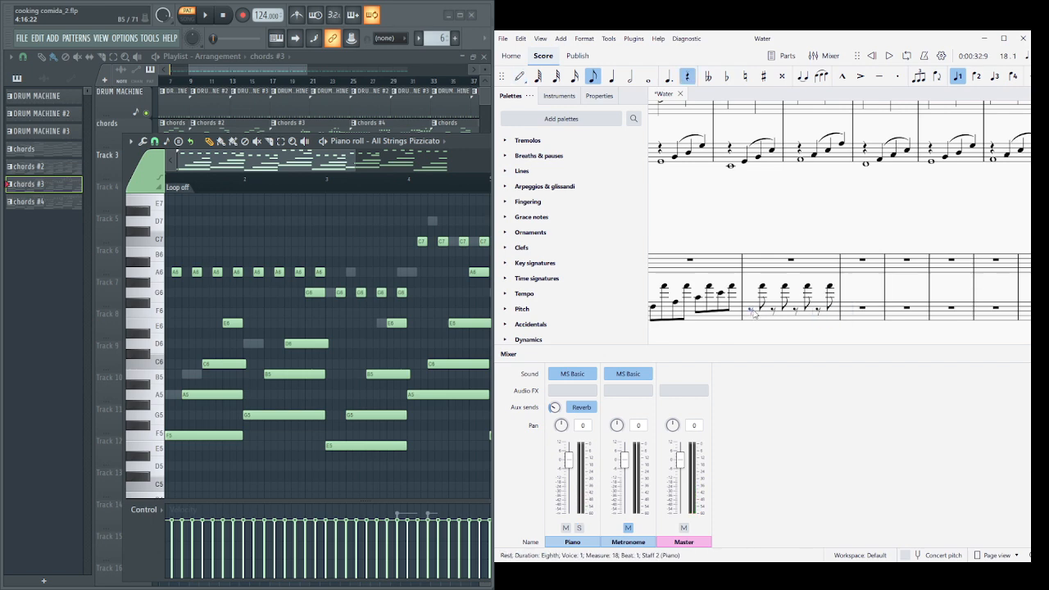
{"action": "key", "text": "g"}
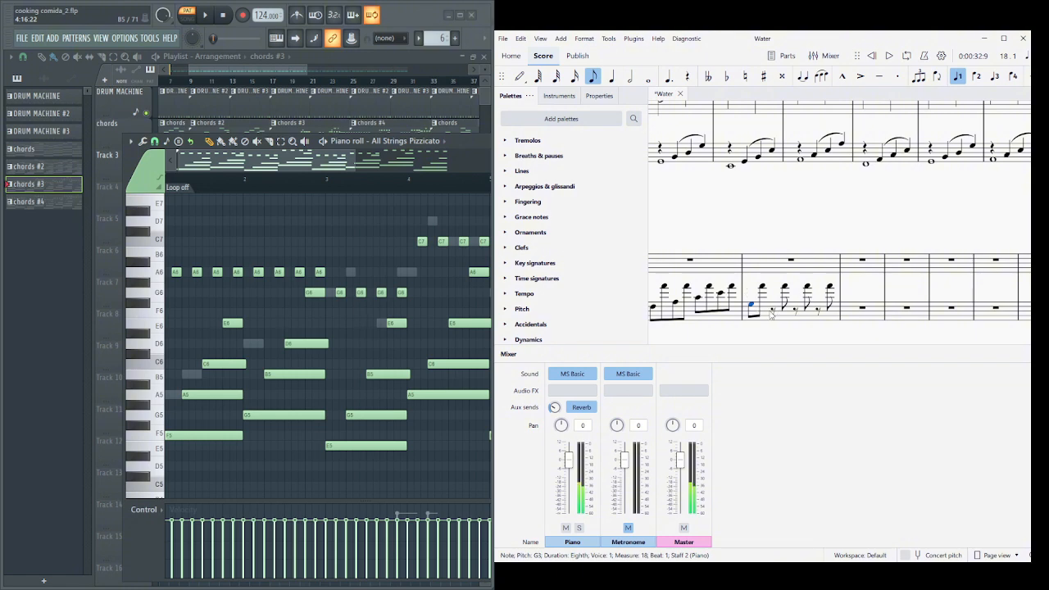
{"action": "left_click", "coordinate": [770, 312]}
{"action": "key", "text": "b"}
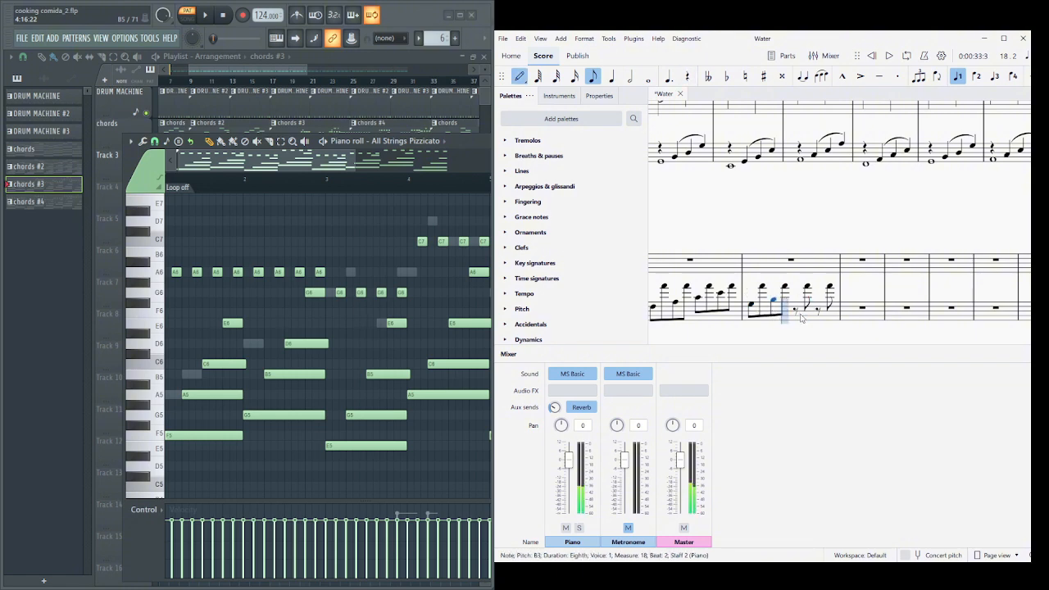
{"action": "key", "text": "Escape"}
{"action": "left_click", "coordinate": [796, 312]}
{"action": "key", "text": "d"}
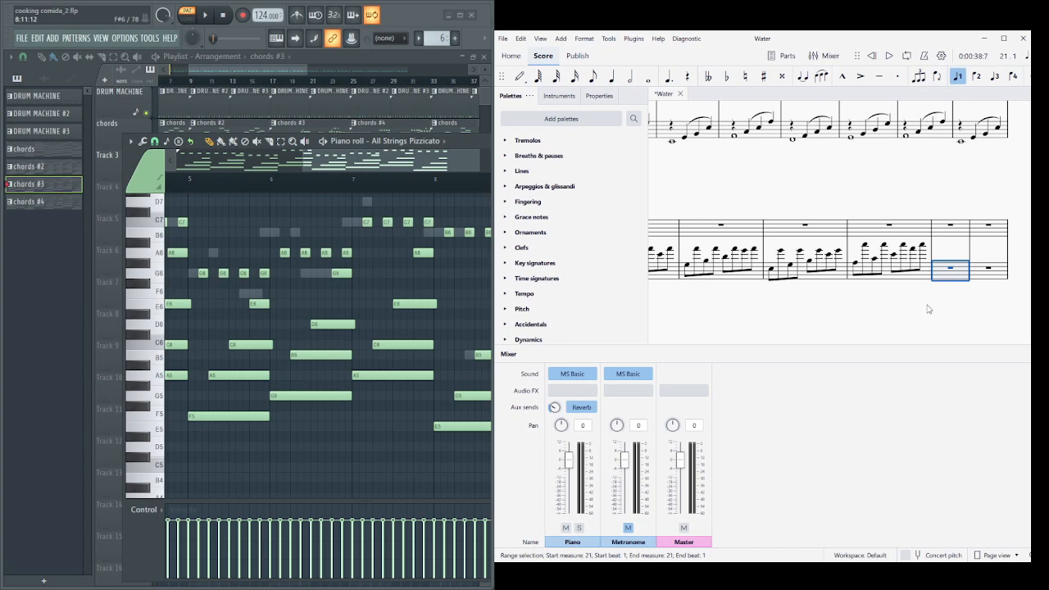
- Enter G4 eighth notes on the second half of beats 1 and 2 in measure 21 of the bass staff
{"action": "key", "text": "4"}
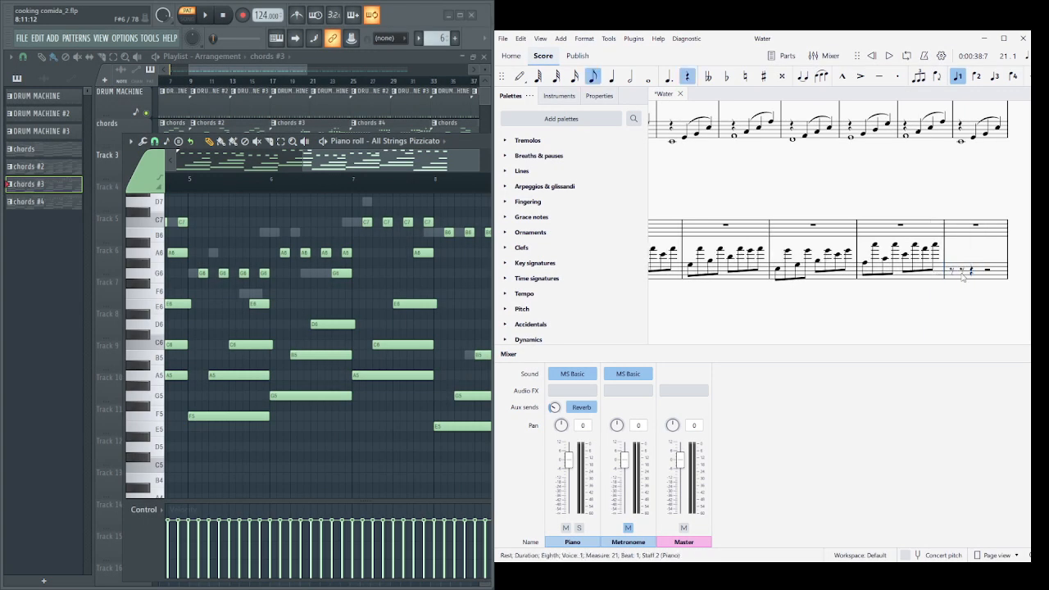
{"action": "key", "text": "g"}
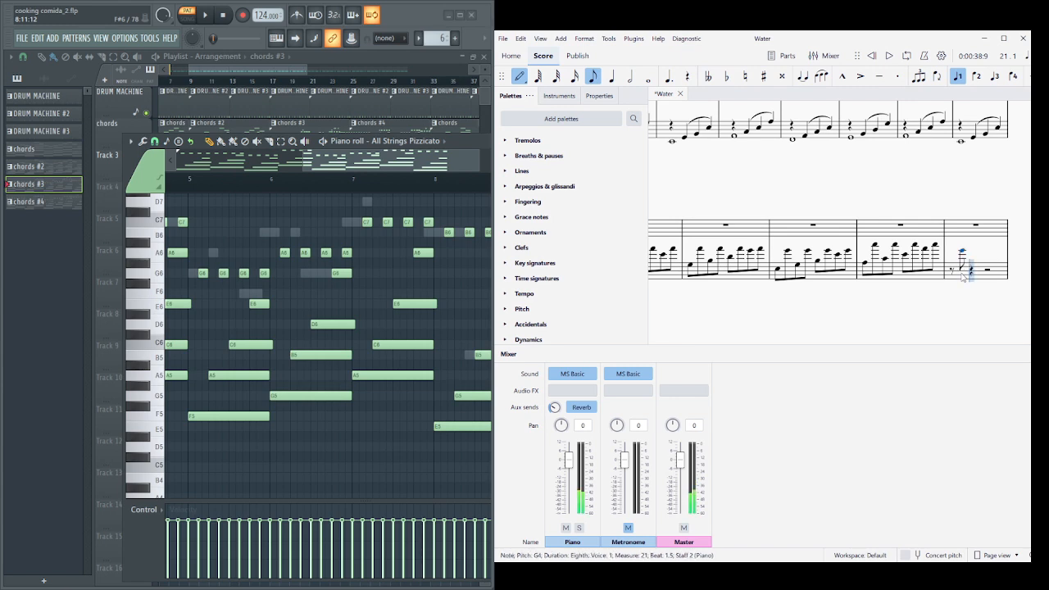
{"action": "key", "text": "0"}
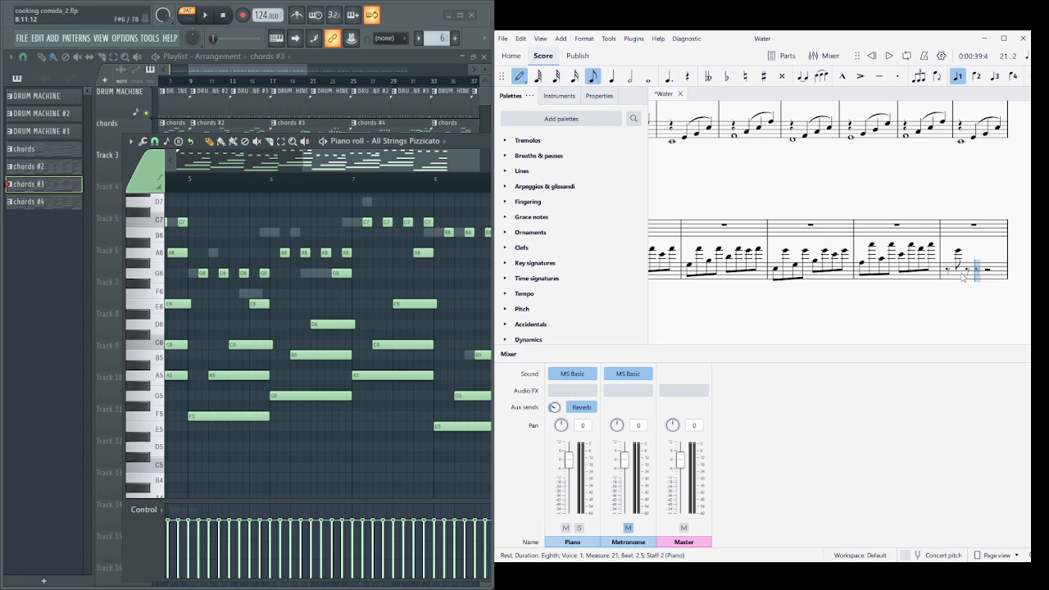
{"action": "key", "text": "g"}
{"action": "key", "text": "Left"}
{"action": "key", "text": "Left"}
{"action": "key", "text": "Left"}
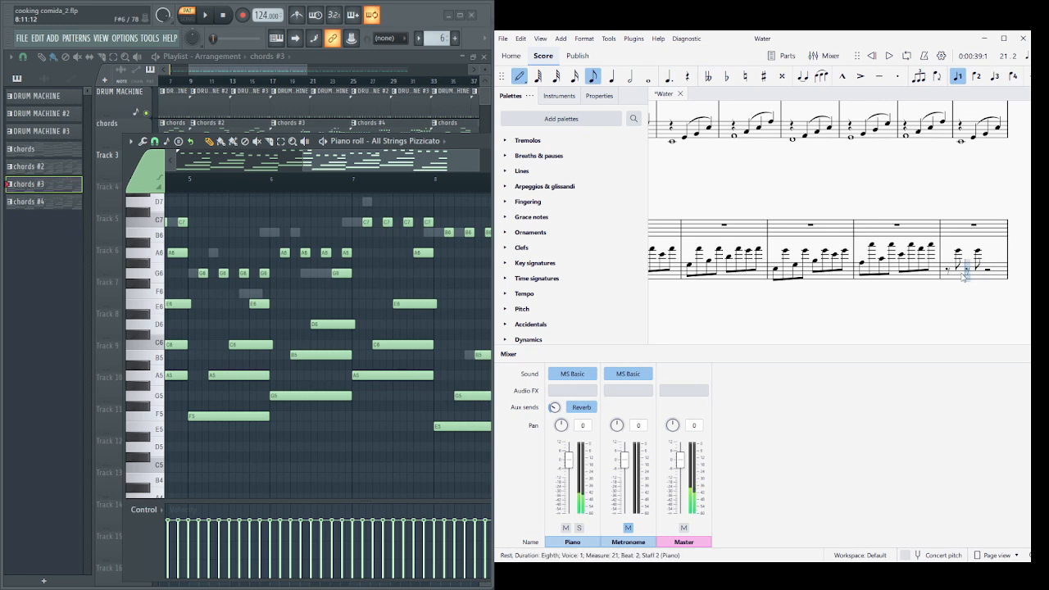
{"action": "key", "text": "t"}
{"action": "key", "text": "ctrl+z"}
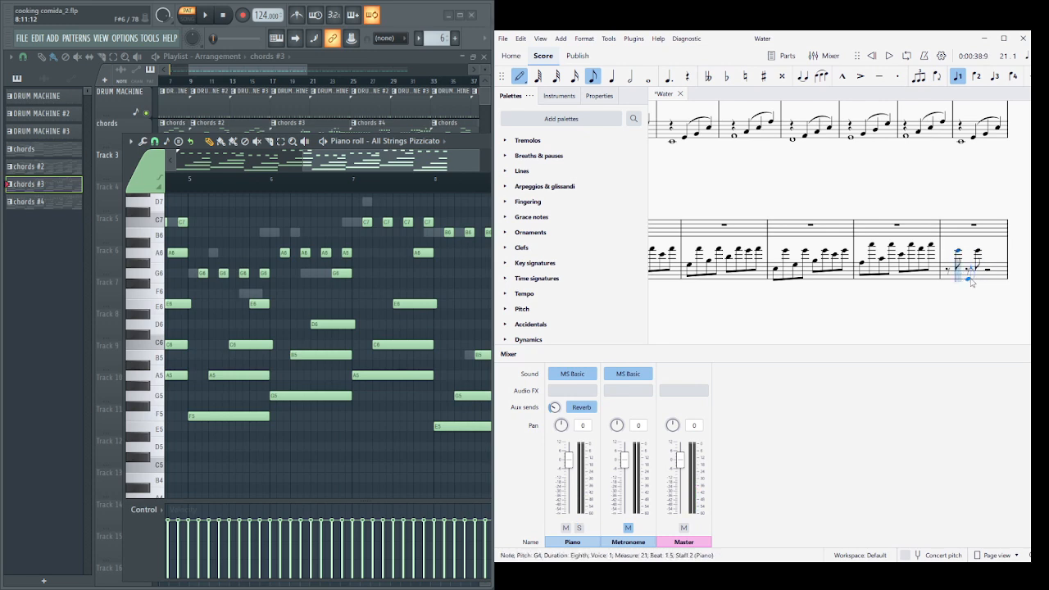
{"action": "key", "text": "Escape"}
- Repeat the first beat of bass measure 21, the eighth rest and G4, three times across the rest of the measure
{"action": "left_click", "coordinate": [955, 264]}
{"action": "left_click", "coordinate": [955, 267]}
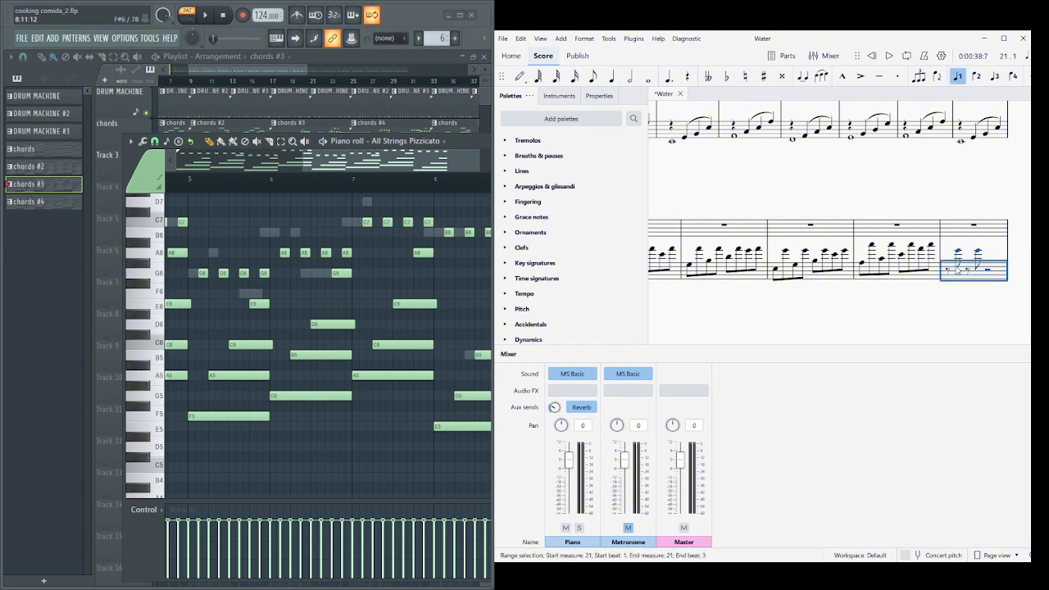
{"action": "left_click", "coordinate": [956, 262]}
{"action": "left_click", "coordinate": [948, 272], "text": "shift"}
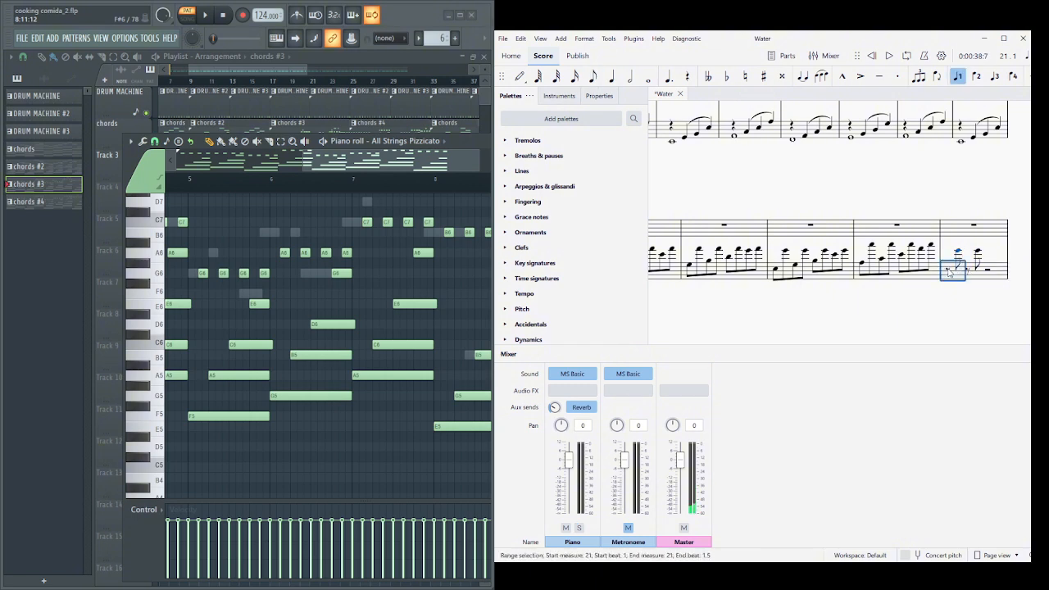
{"action": "key", "text": "r"}
{"action": "key", "text": "r"}
{"action": "key", "text": "r"}
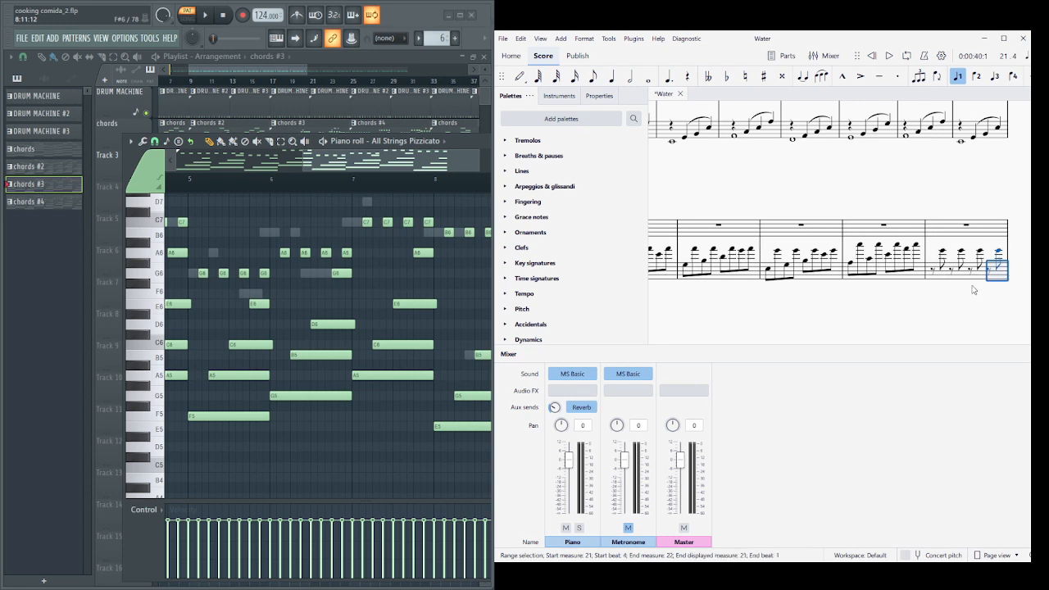
- Enter the eighth notes F3, A3, C4 and E4 on the four beats of bass measure 21
{"action": "left_click", "coordinate": [933, 275]}
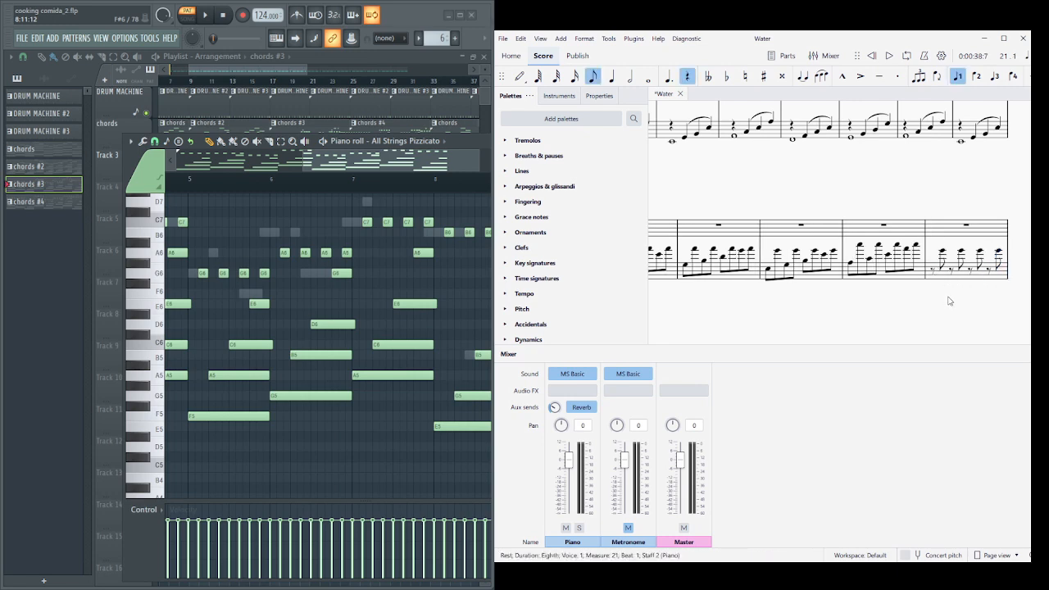
{"action": "key", "text": "f"}
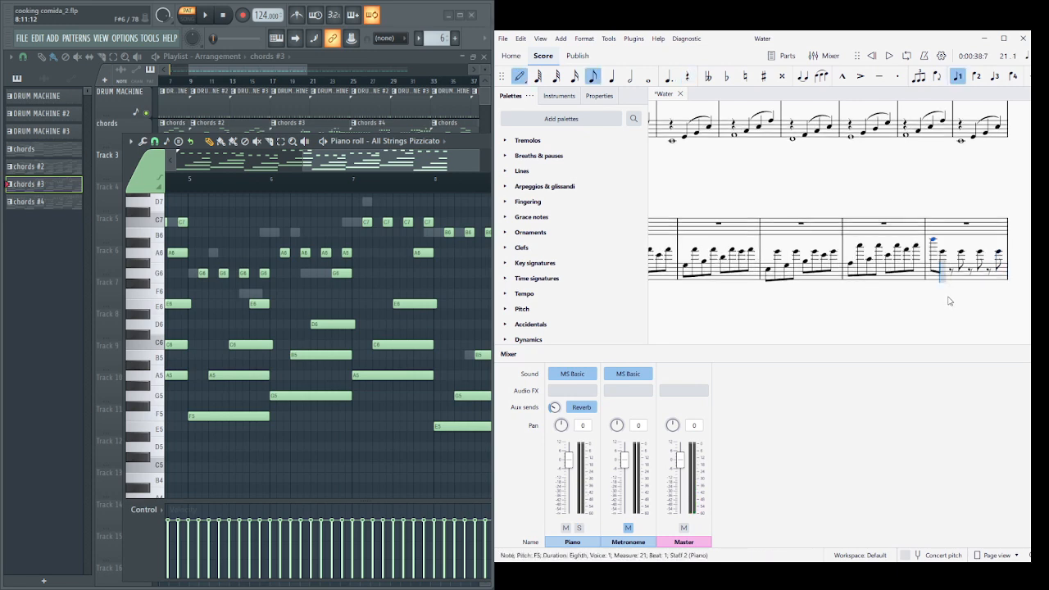
{"action": "key", "text": "ctrl+Down"}
{"action": "key", "text": "Right"}
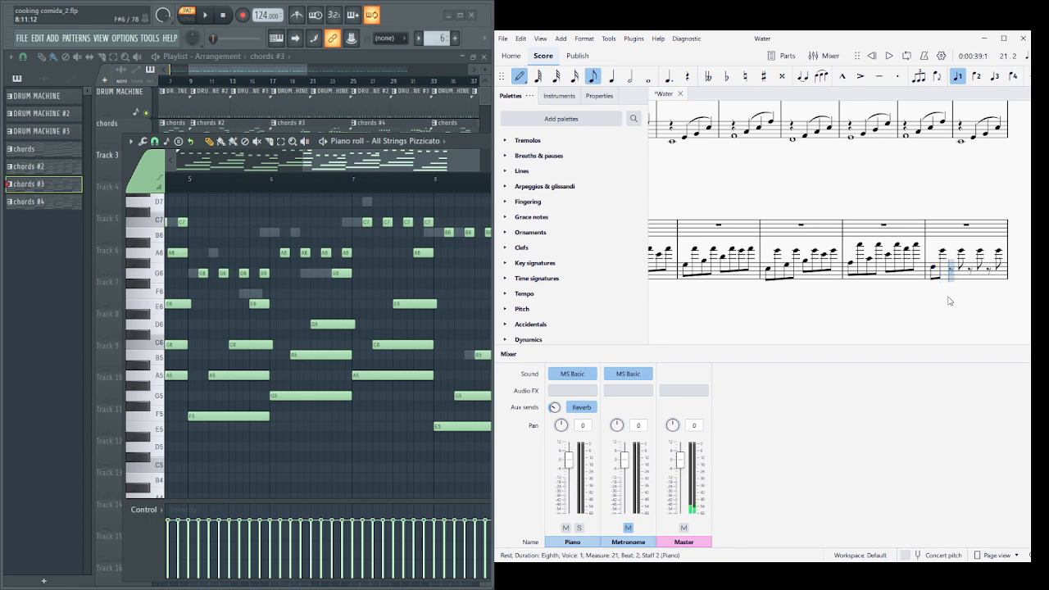
{"action": "key", "text": "a"}
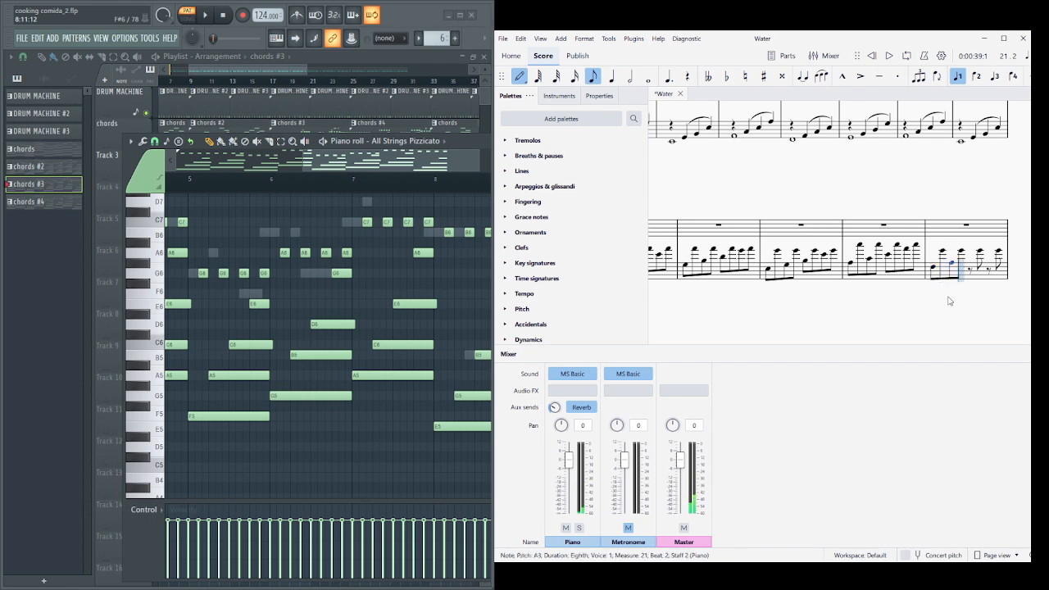
{"action": "key", "text": "Right"}
{"action": "key", "text": "c"}
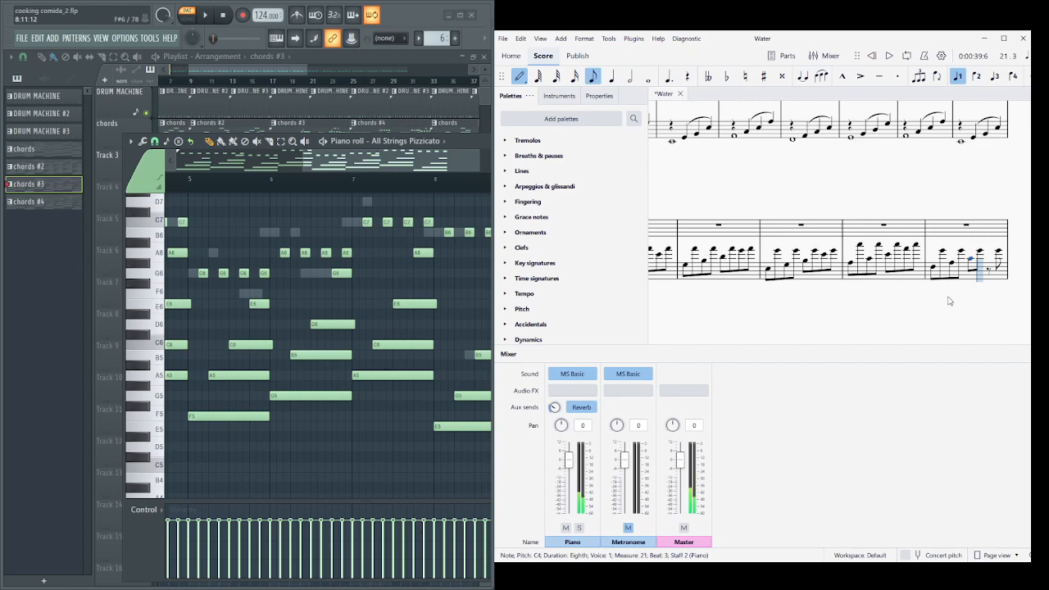
{"action": "key", "text": "e"}
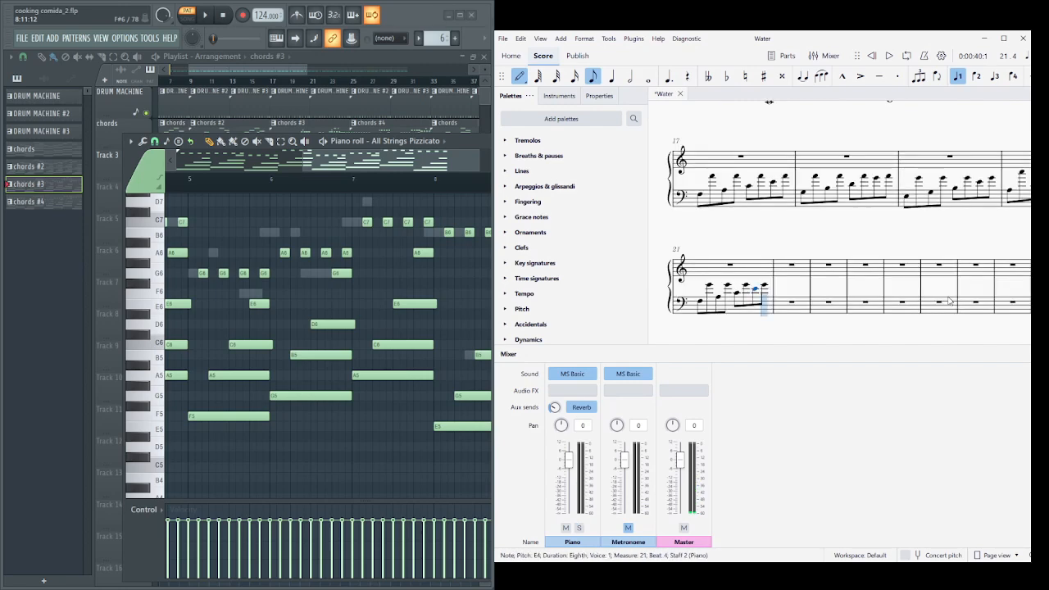
{"action": "key", "text": "Right"}
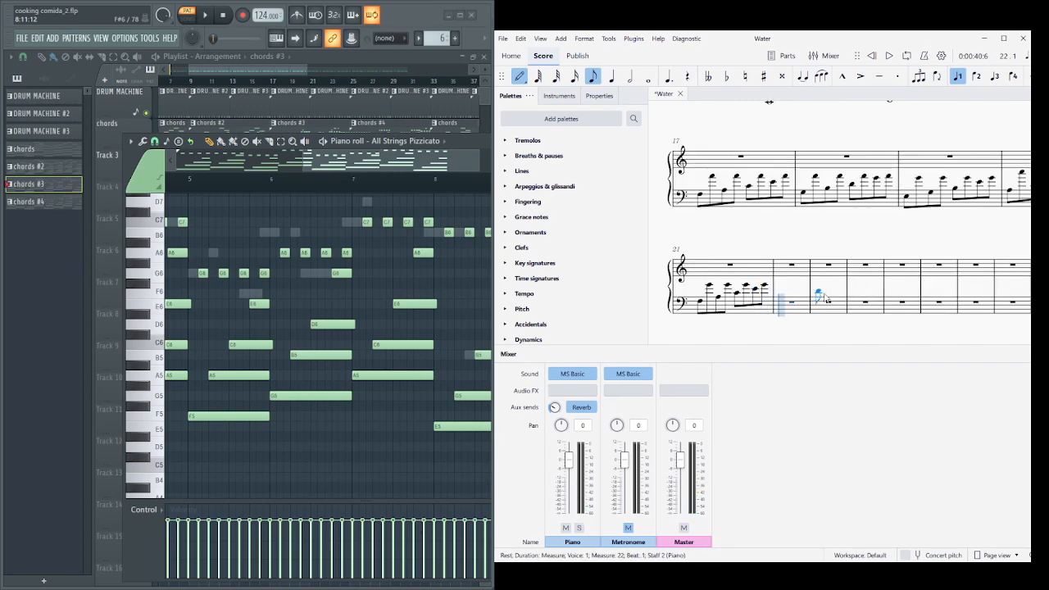
{"action": "key", "text": "Escape"}
- Enter an A4 eighth note on the second half of beat 1 in bass measure 22, after an eighth rest
{"action": "left_click", "coordinate": [782, 306]}
{"action": "key", "text": "4"}
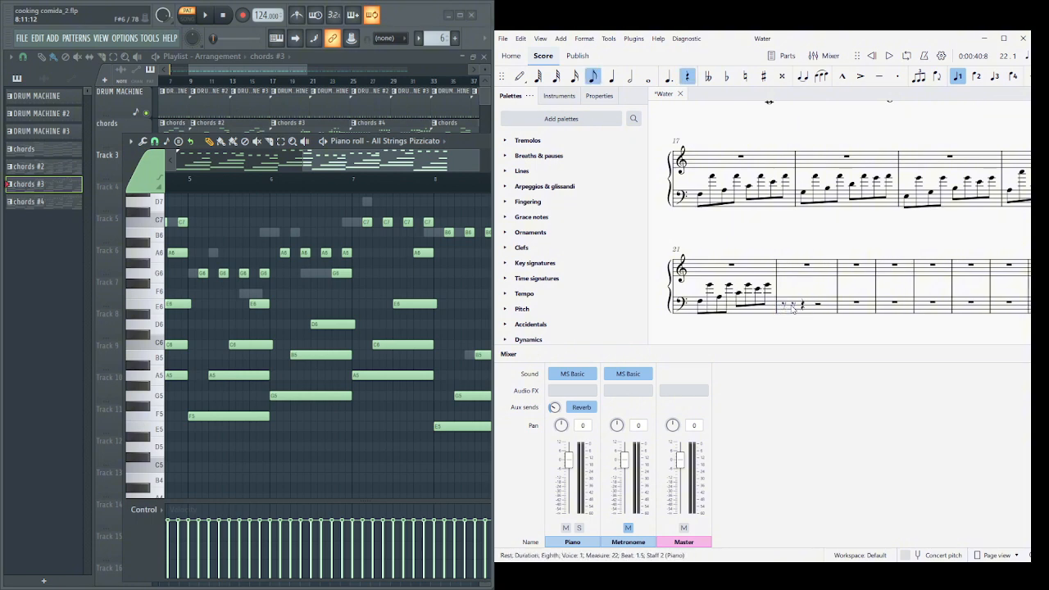
{"action": "key", "text": "e"}
{"action": "left_click", "coordinate": [785, 310]}
{"action": "left_click", "coordinate": [794, 285]}
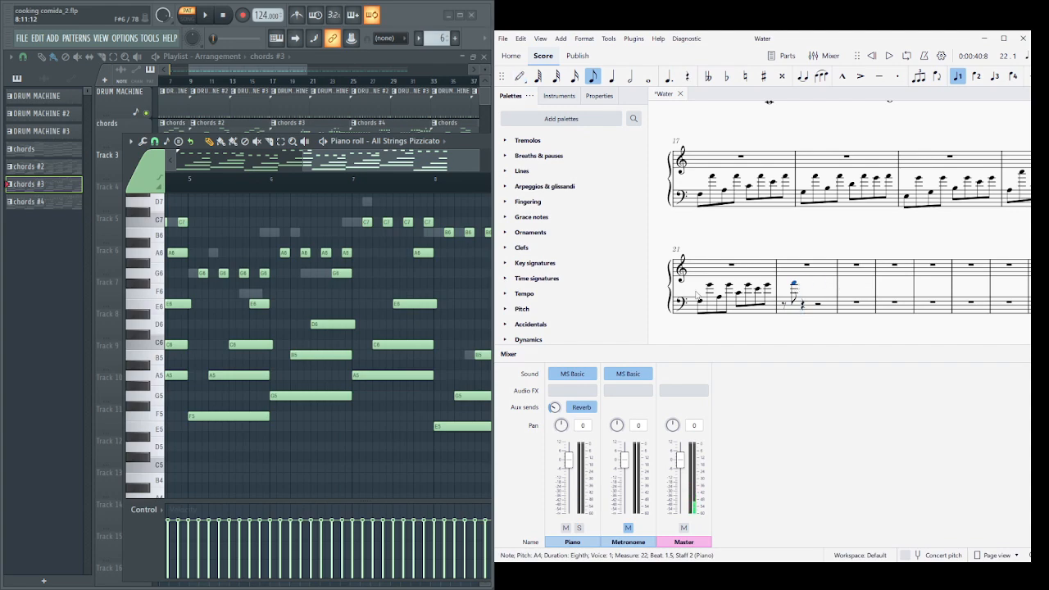
- Repeat the eighth rest and A4 of beat 1 three times to fill bass measure 22
{"action": "left_click", "coordinate": [784, 309], "text": "shift"}
{"action": "key", "text": "r"}
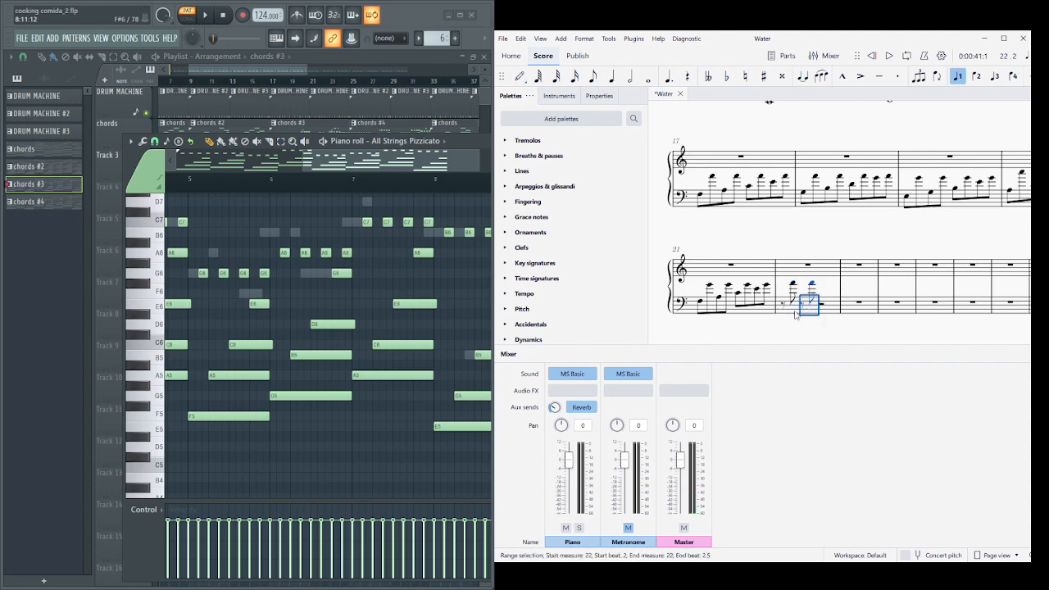
{"action": "key", "text": "r"}
{"action": "key", "text": "r"}
{"action": "key", "text": "Escape"}
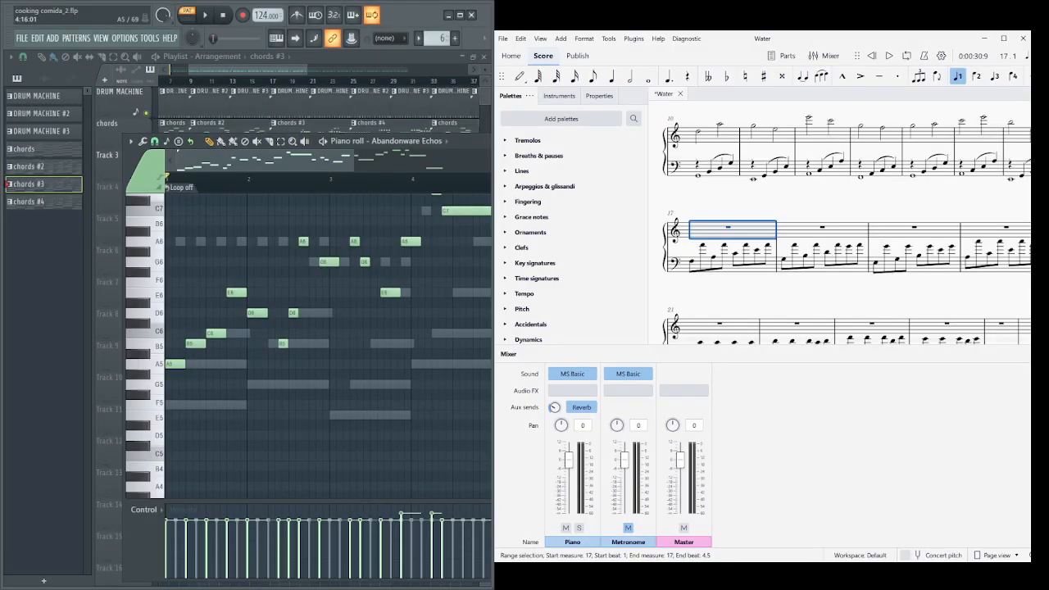
- Enter the quarter note A5 on the first beat of measure 17 in the treble staff
{"action": "key", "text": "4"}
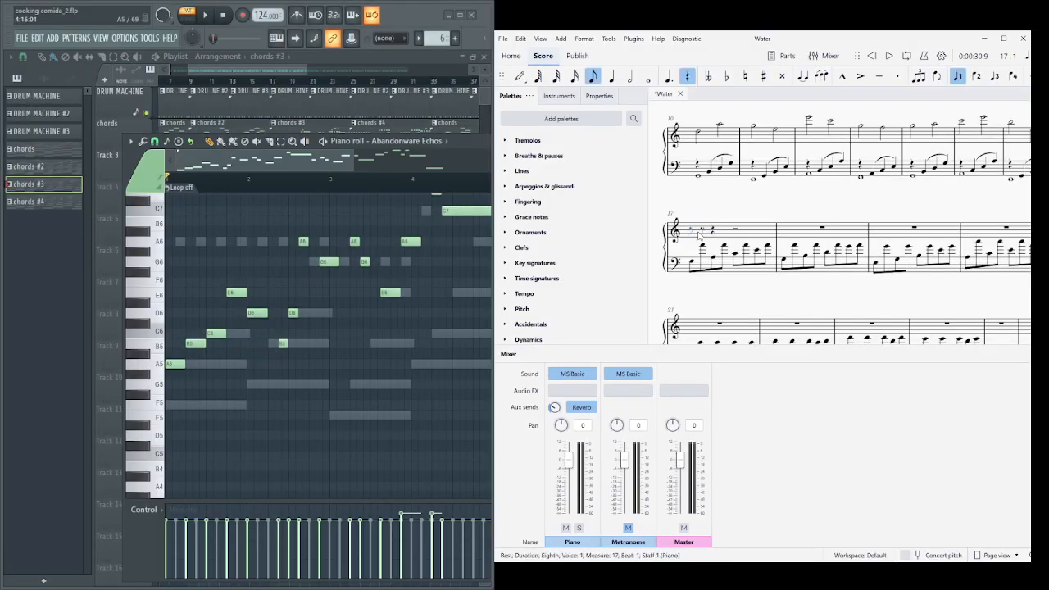
{"action": "key", "text": "5"}
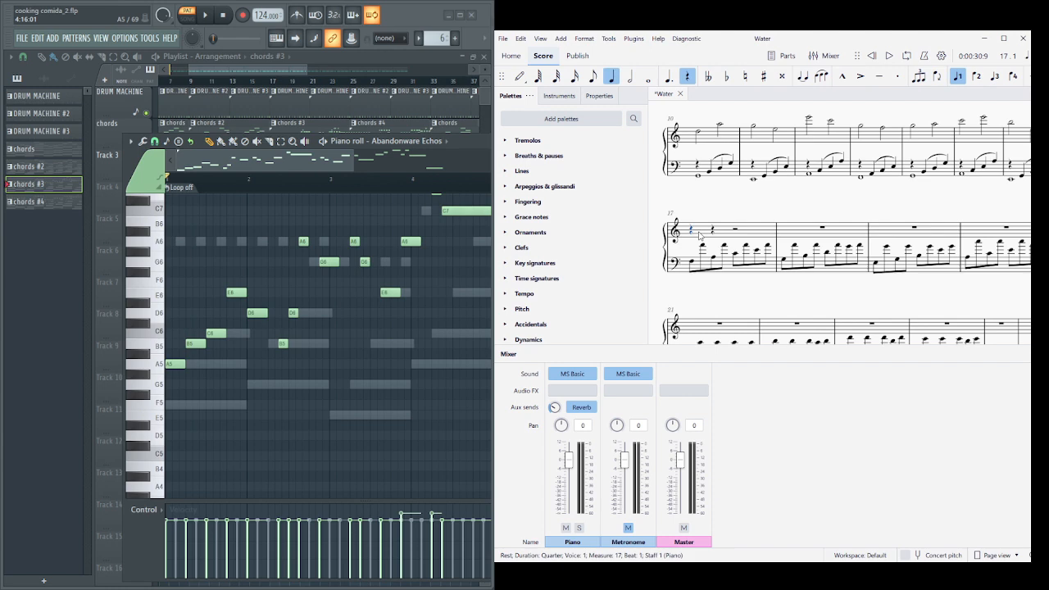
{"action": "key", "text": "a"}
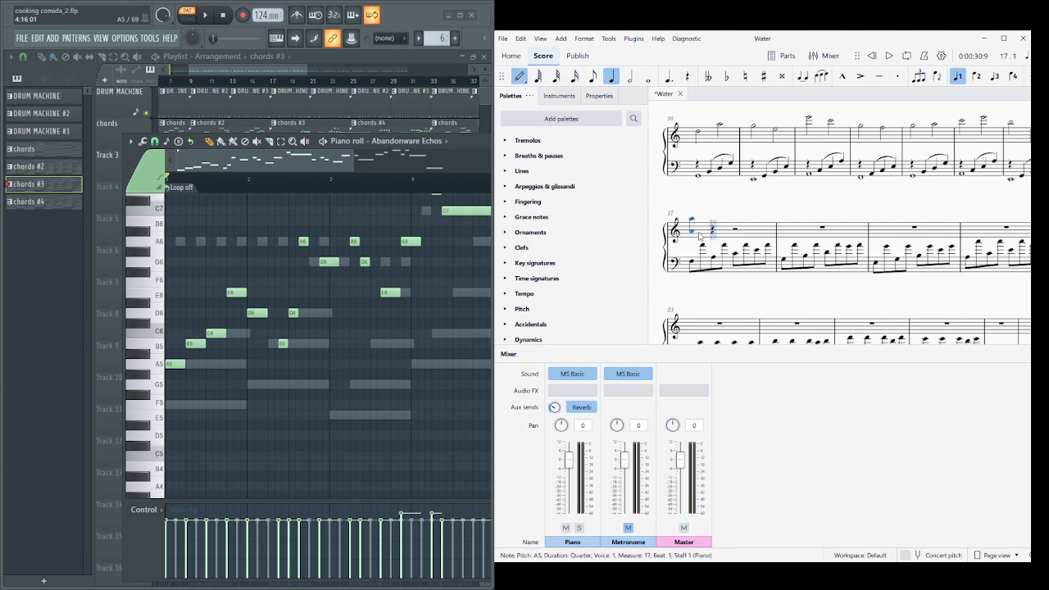
- Lower the first note of treble measure 17 to A4 and enter a B4 quarter note on beat 2
{"action": "key", "text": "ctrl+Down"}
{"action": "key", "text": "ctrl+Up"}
{"action": "key", "text": "ctrl+Down"}
{"action": "key", "text": "Right"}
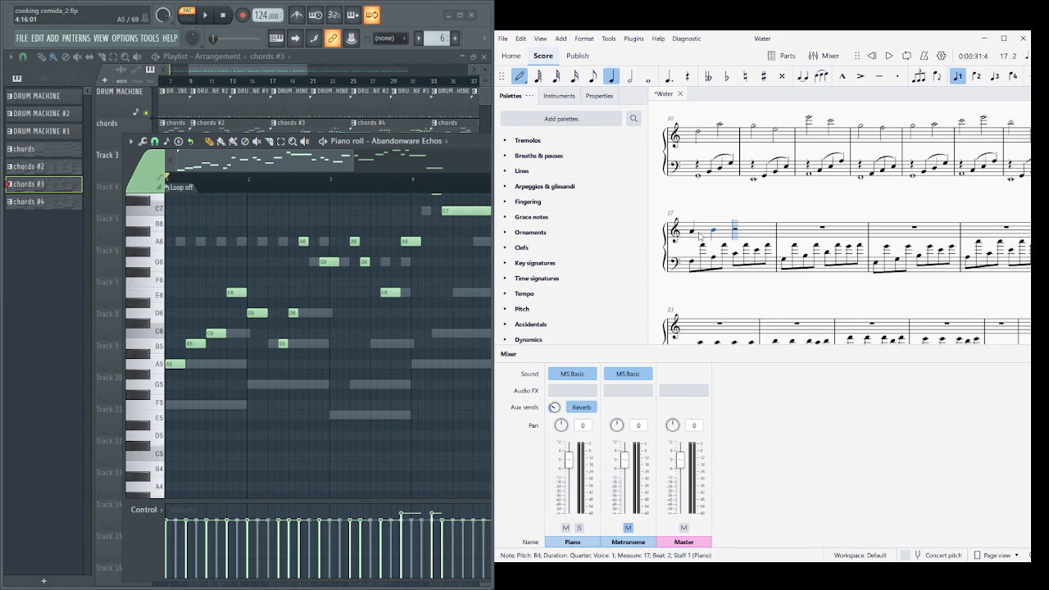
- Complete treble measure 17 with quarter notes C5 and E5, and enter D5, an eighth rest, B4, D5 and A5 in measure 18
{"action": "key", "text": "d"}
{"action": "key", "text": "e"}
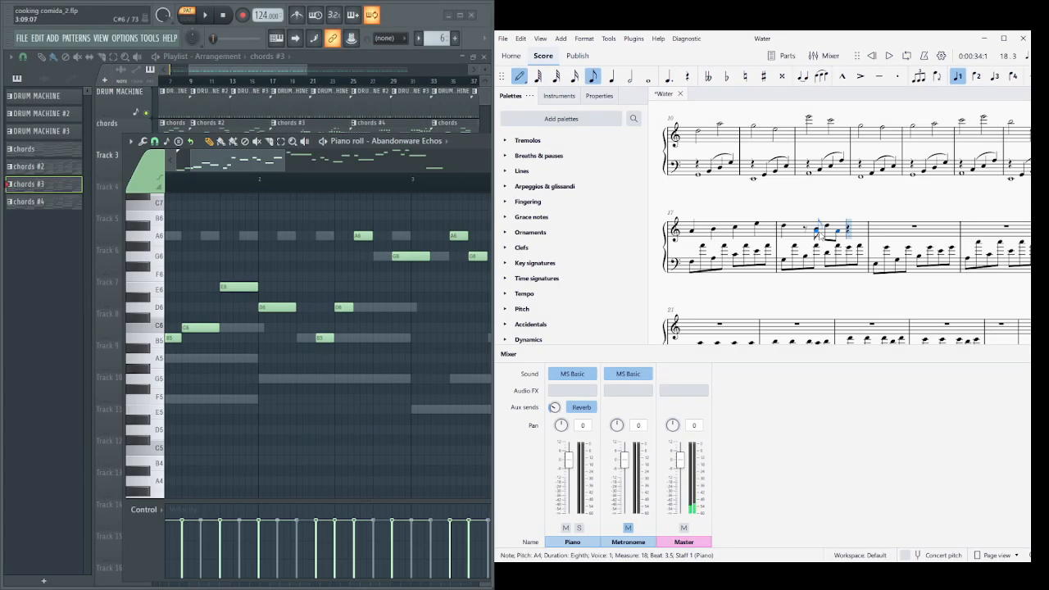
{"action": "key", "text": "ctrl+Up"}
{"action": "key", "text": "Escape"}
- Enter a G5 eighth note on the second half of beat 4 in treble measure 18 and tie it into measure 19
{"action": "left_click", "coordinate": [851, 231]}
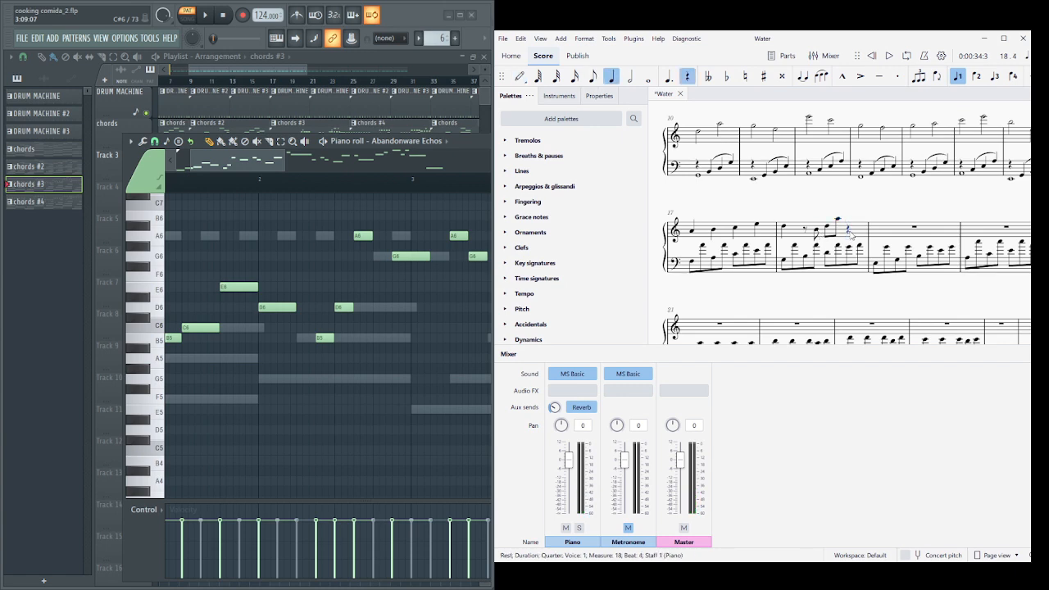
{"action": "key", "text": "g"}
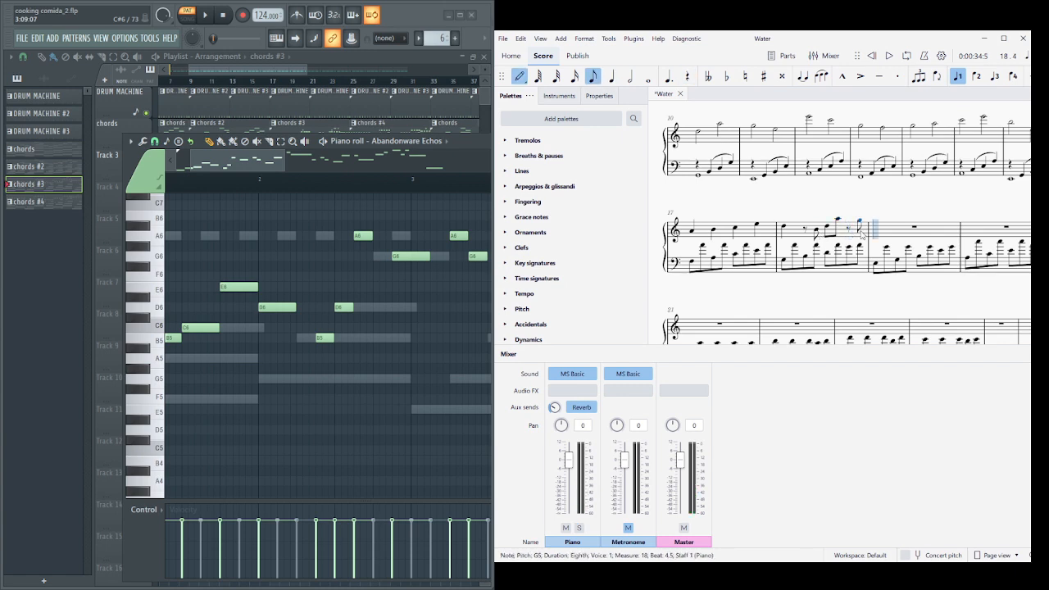
{"action": "key", "text": "Escape"}
{"action": "key", "text": "plus"}
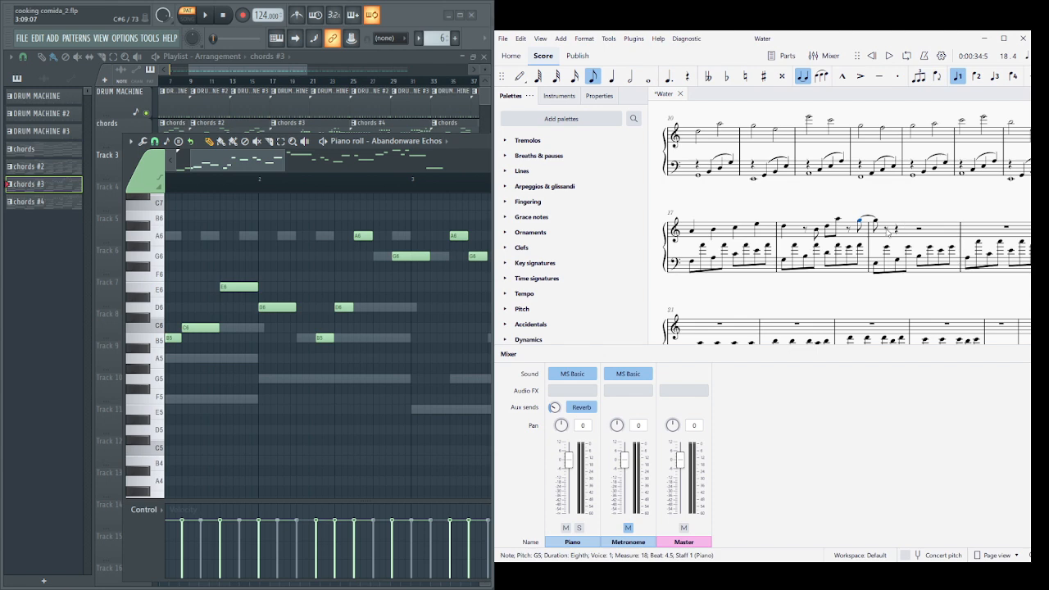
- Enter eighth notes A5 and G5 on beat 2 of treble measure 19
{"action": "left_click_drag", "start_coordinate": [426, 326], "coordinate": [249, 377]}
{"action": "left_click", "coordinate": [897, 232]}
{"action": "key", "text": "4"}
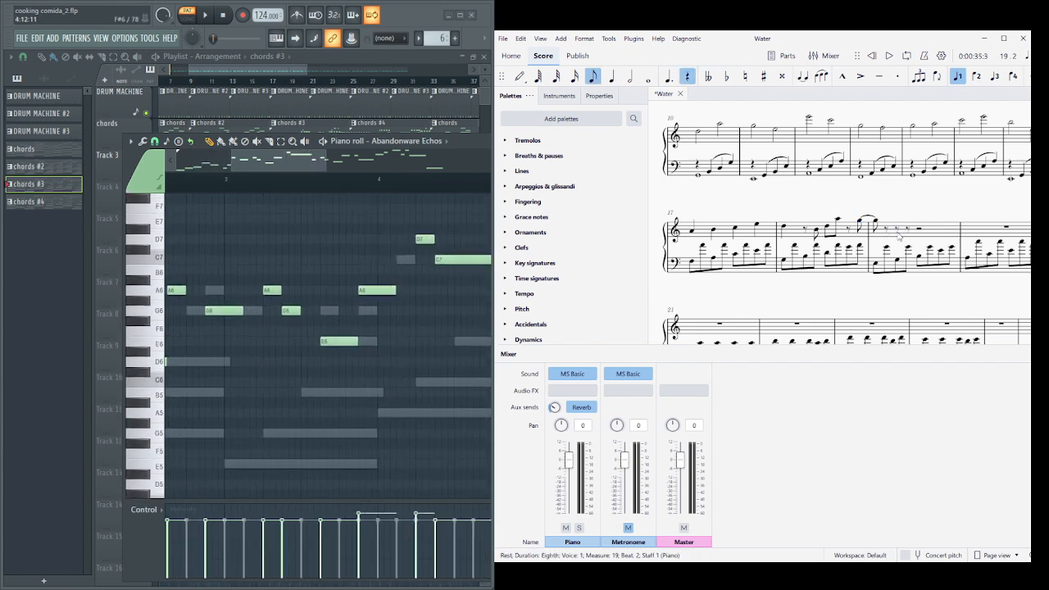
{"action": "key", "text": "a"}
{"action": "key", "text": "g"}
{"action": "key", "text": "Escape"}
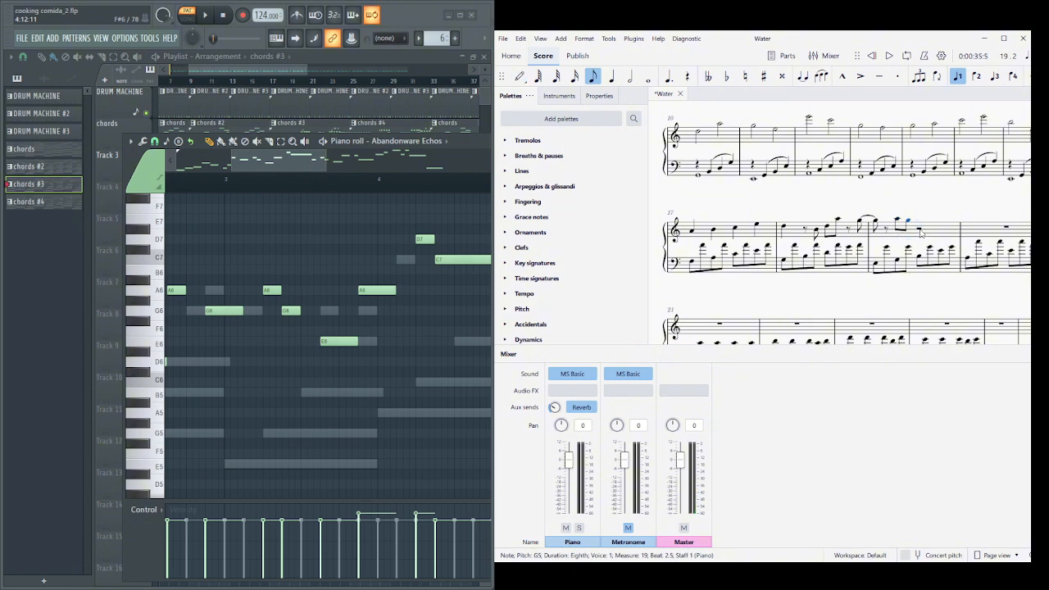
- Enter an E5 quarter note on the second half of beat 3 in treble measure 19, after an eighth rest
{"action": "left_click", "coordinate": [920, 233]}
{"action": "key", "text": "e"}
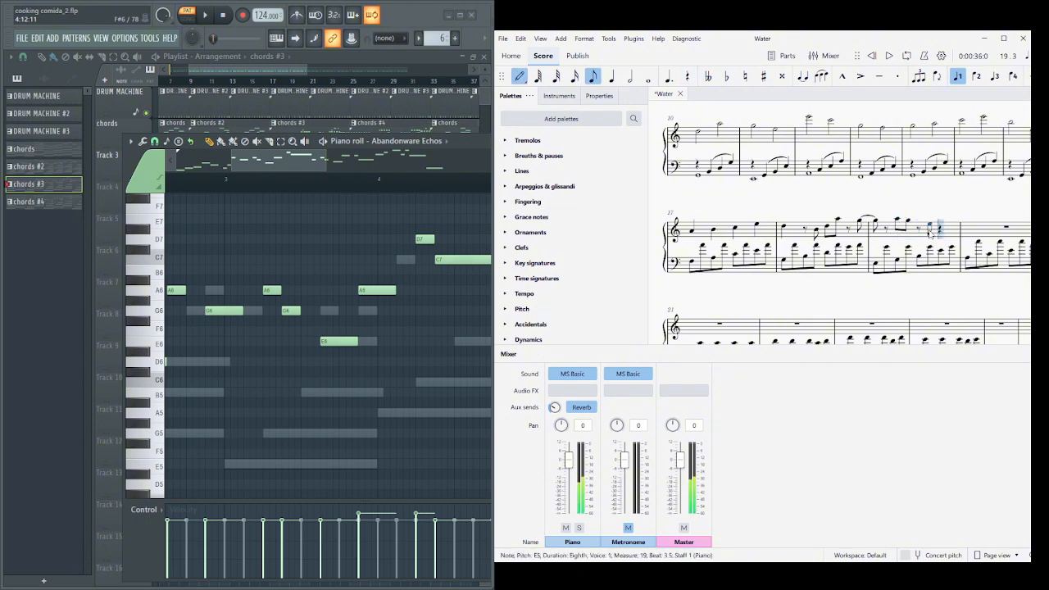
{"action": "key", "text": "Escape"}
{"action": "left_click", "coordinate": [929, 225]}
{"action": "left_click", "coordinate": [611, 76]}
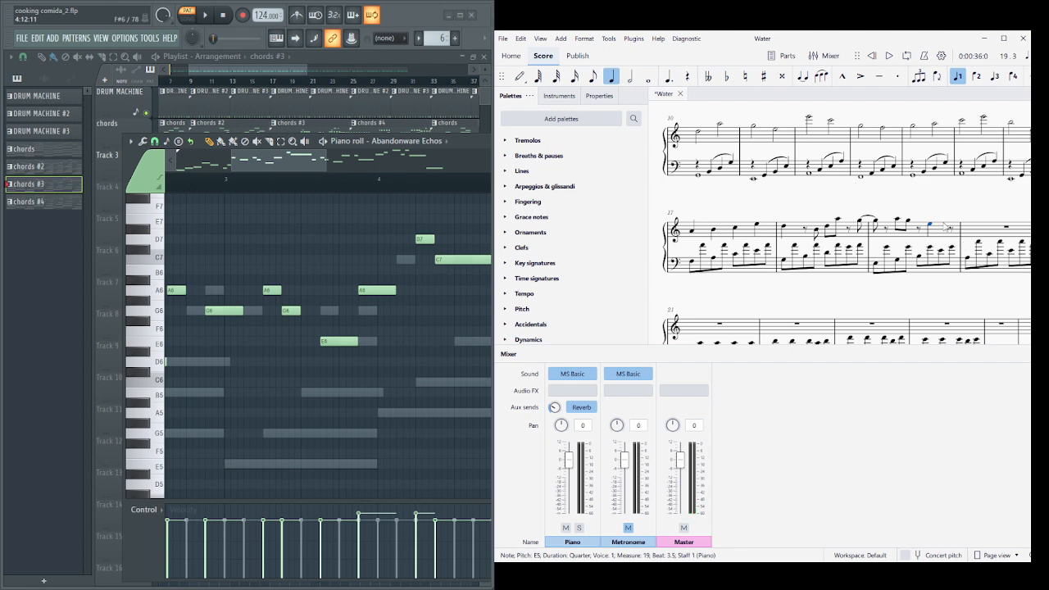
- Enter an A5 eighth note on the second half of beat 4 in treble measure 19 and tie it into measure 20
{"action": "left_click", "coordinate": [953, 232]}
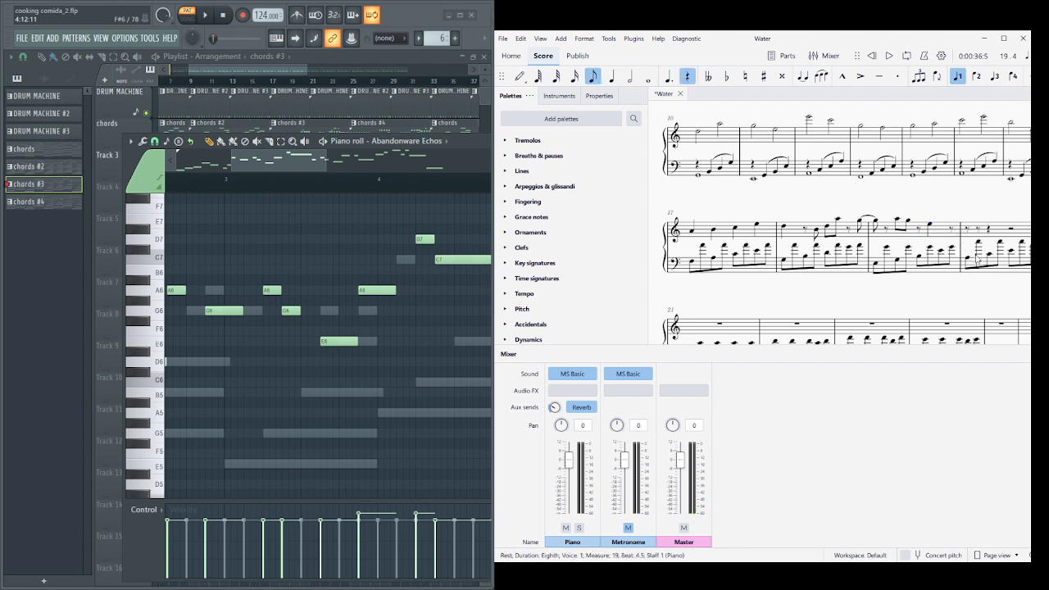
{"action": "key", "text": "a"}
{"action": "key", "text": "Escape"}
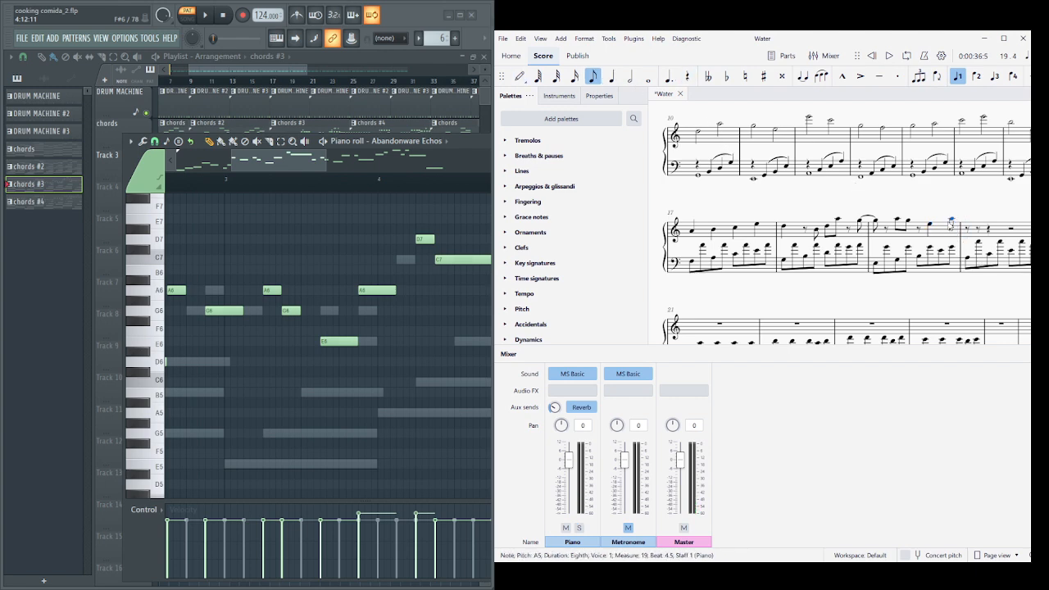
{"action": "key", "text": "plus"}
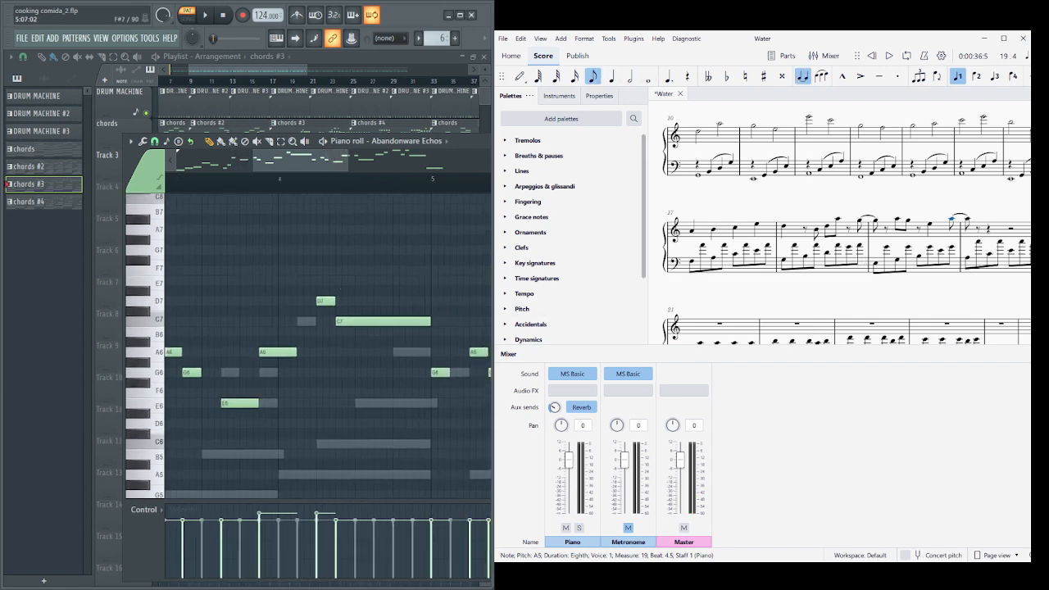
- Enter eighth notes D6 and C6 on beat 2 of treble measure 20
{"action": "left_click", "coordinate": [989, 231]}
{"action": "key", "text": "n"}
{"action": "key", "text": "4"}
{"action": "key", "text": "d"}
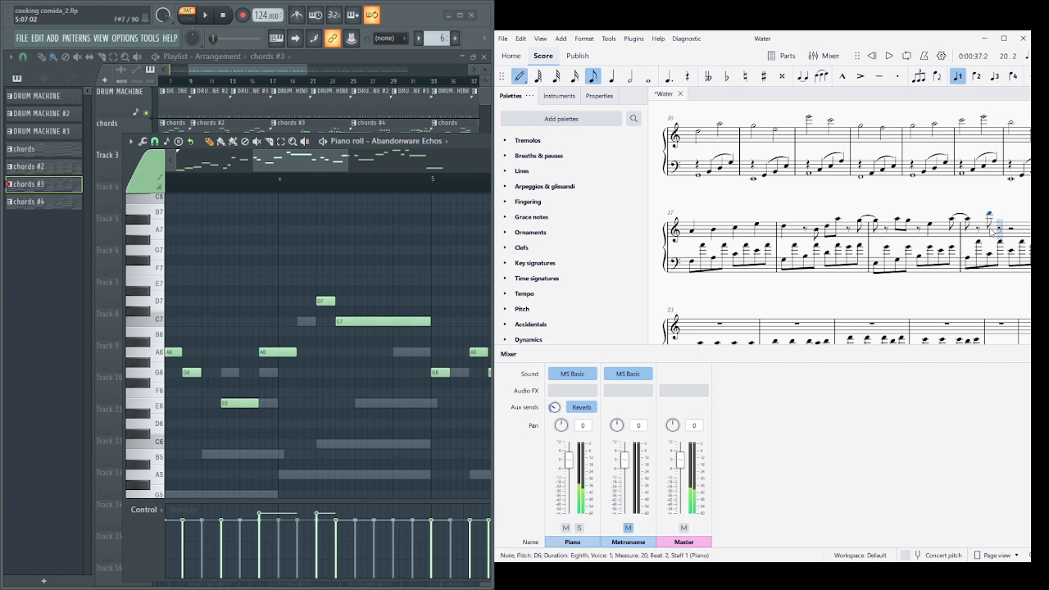
{"action": "key", "text": "0"}
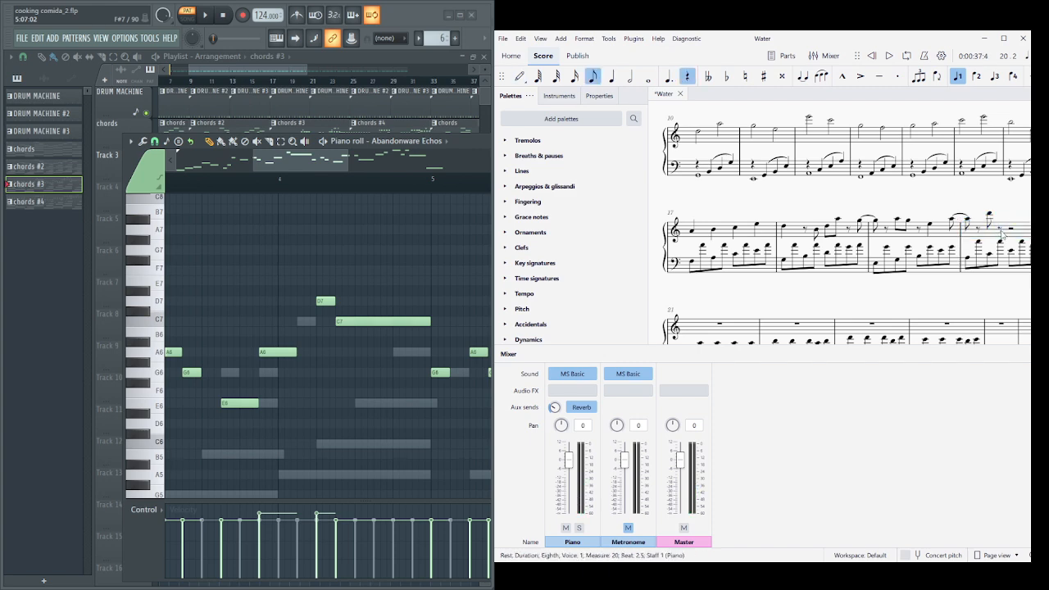
{"action": "key", "text": "c"}
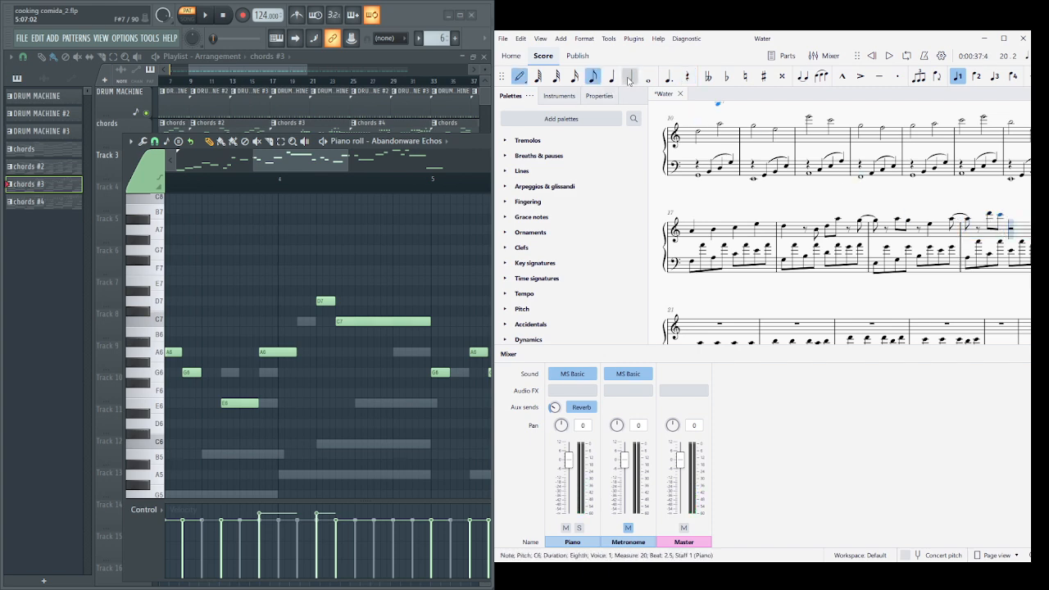
{"action": "key", "text": "Escape"}
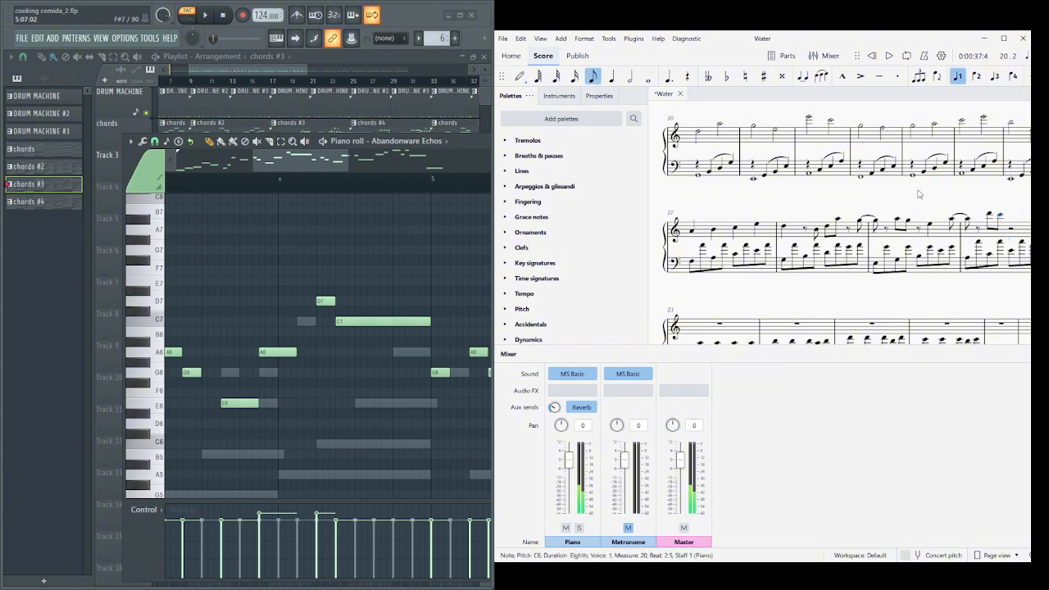
- Try to lengthen the C6 in treble measure 20 to a half note and add a C6 eighth note at the measure's end
{"action": "left_click", "coordinate": [629, 76]}
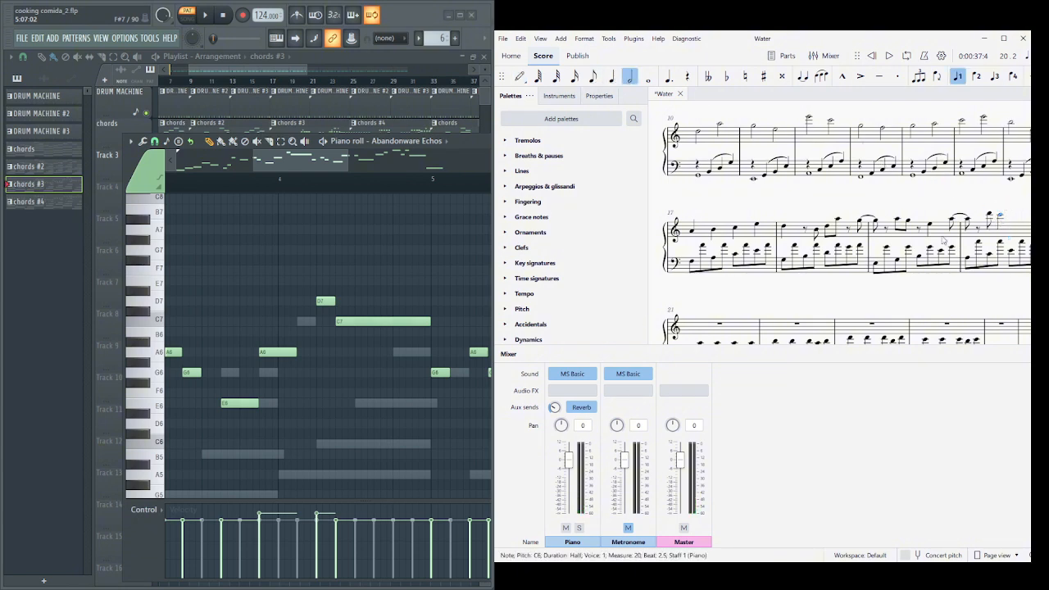
{"action": "left_click_drag", "start_coordinate": [942, 240], "coordinate": [842, 230]}
{"action": "key", "text": "ctrl+z"}
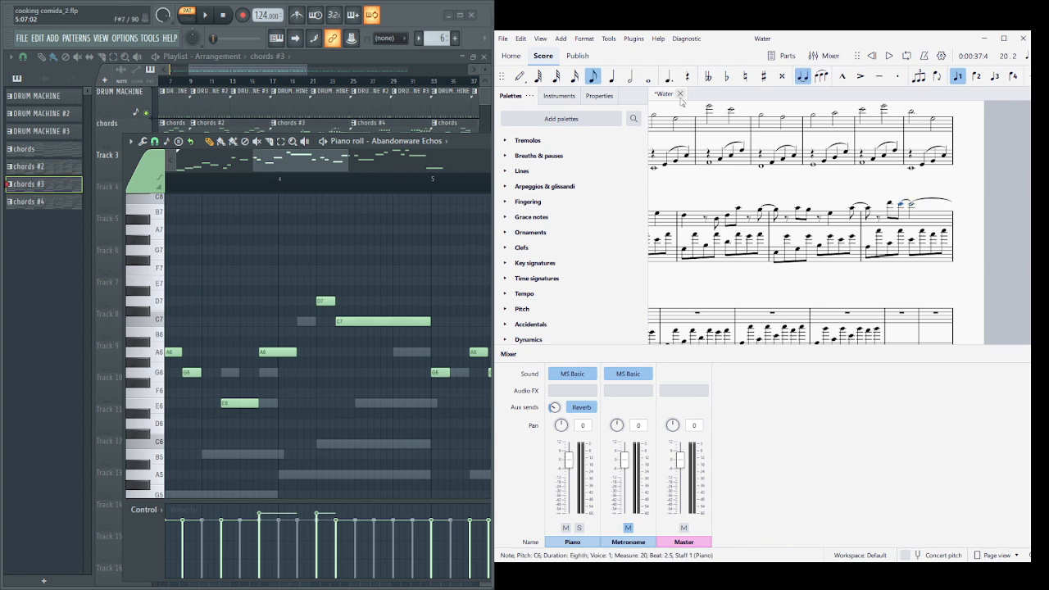
{"action": "key", "text": "ctrl+y"}
{"action": "key", "text": "Right"}
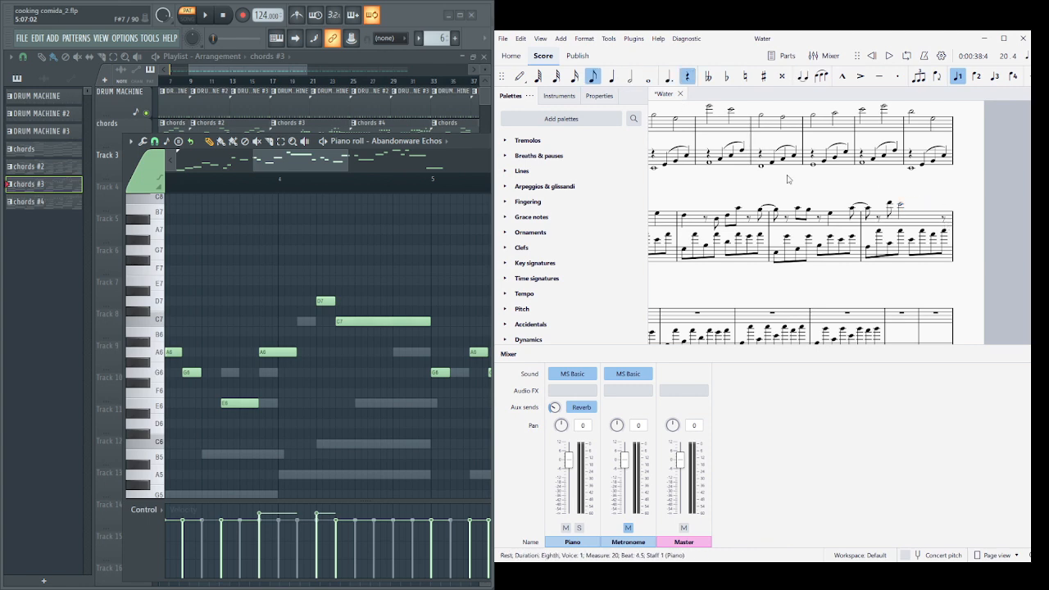
{"action": "key", "text": "c"}
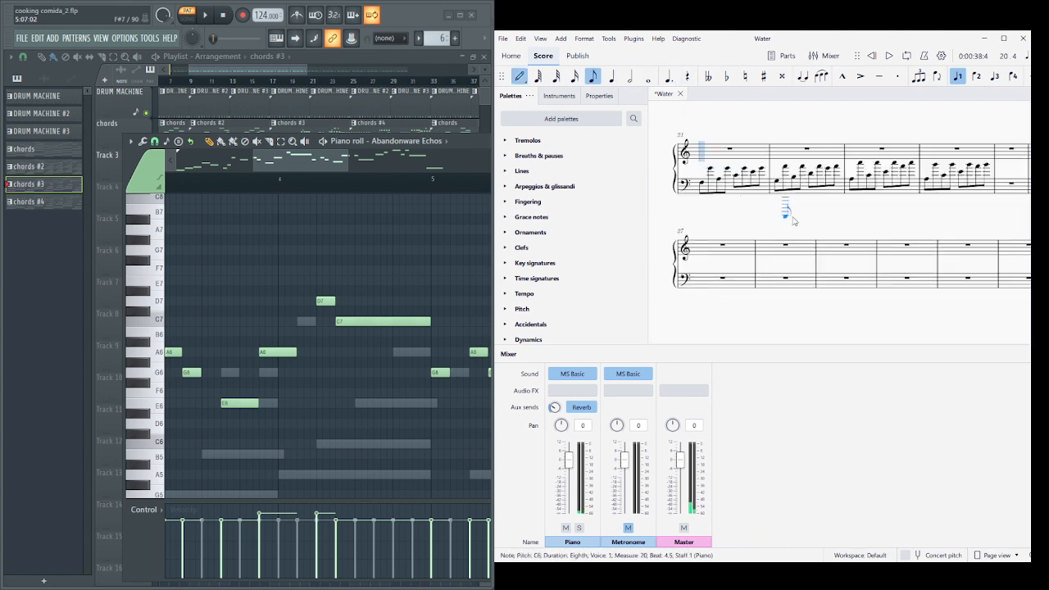
{"action": "scroll", "coordinate": [783, 223], "scroll_direction": "right", "scroll_amount": 5}
{"action": "scroll", "coordinate": [775, 238], "scroll_direction": "up", "scroll_amount": 2}
{"action": "scroll", "coordinate": [778, 256], "scroll_direction": "up", "scroll_amount": 1}
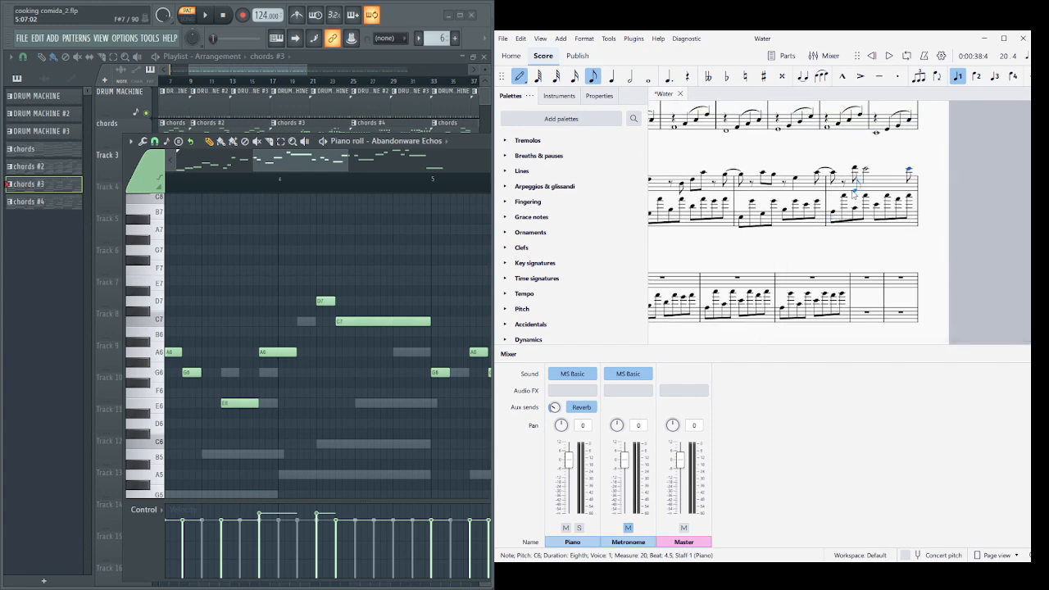
{"action": "key", "text": "ctrl+z"}
{"action": "key", "text": "ctrl+z"}
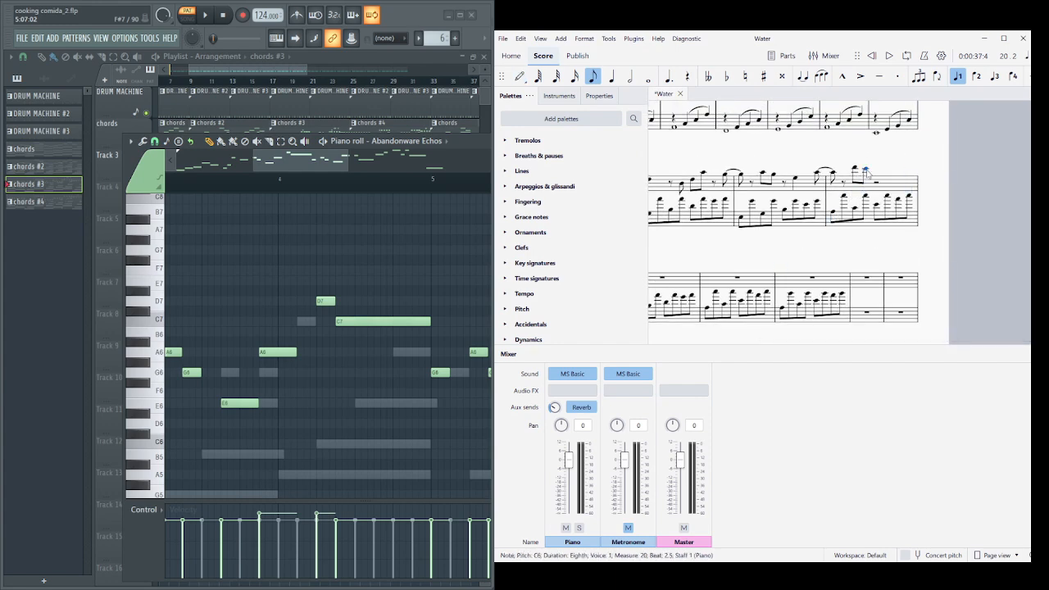
{"action": "left_click", "coordinate": [875, 183]}
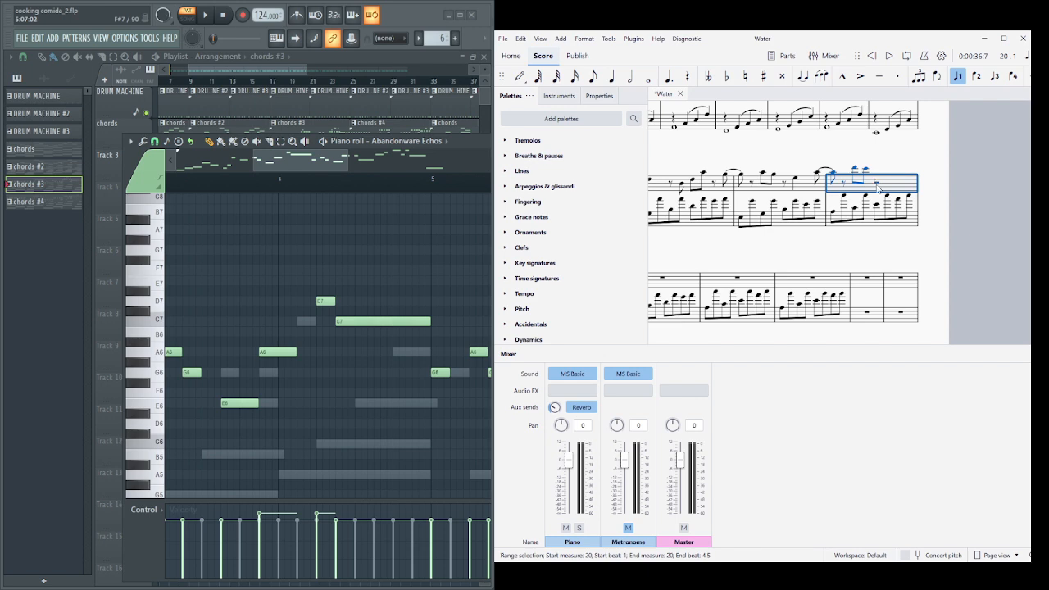
{"action": "key", "text": "Delete"}
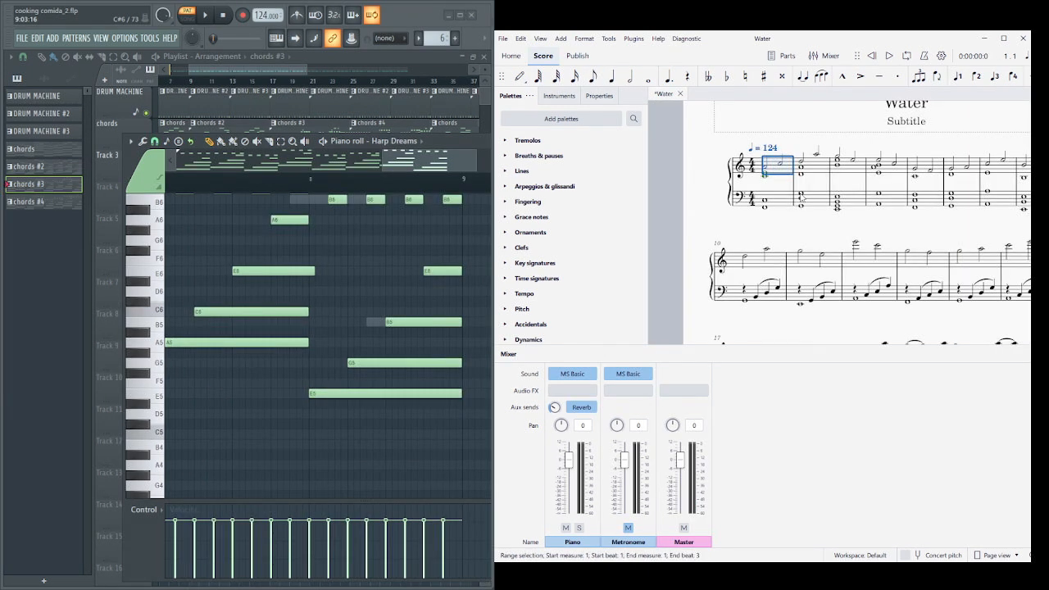
- Play back the score from measure 1 to check the transcription
{"action": "key", "text": "space"}
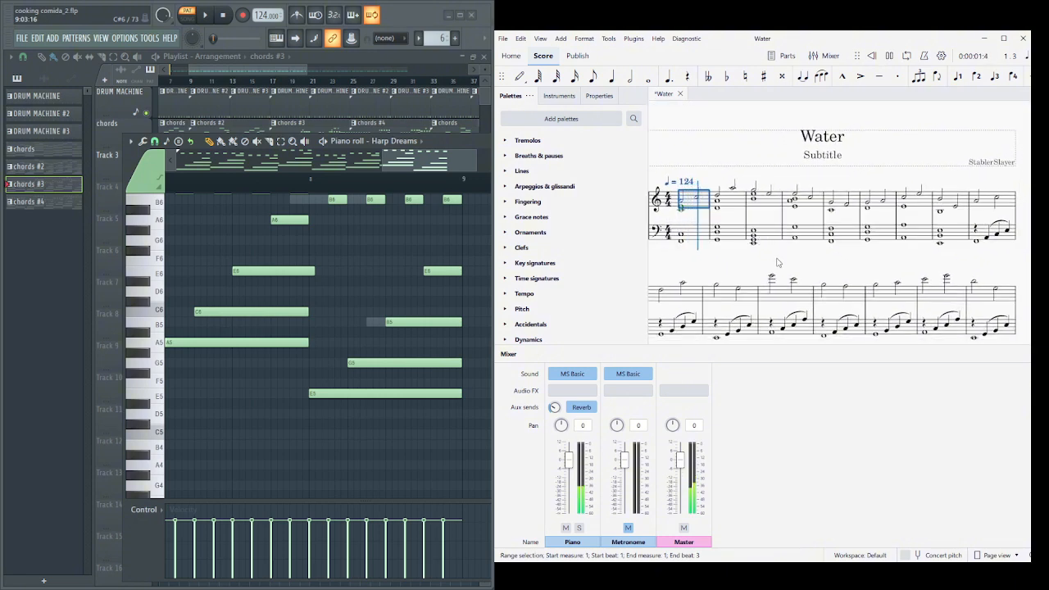
{"action": "left_click", "coordinate": [923, 177]}
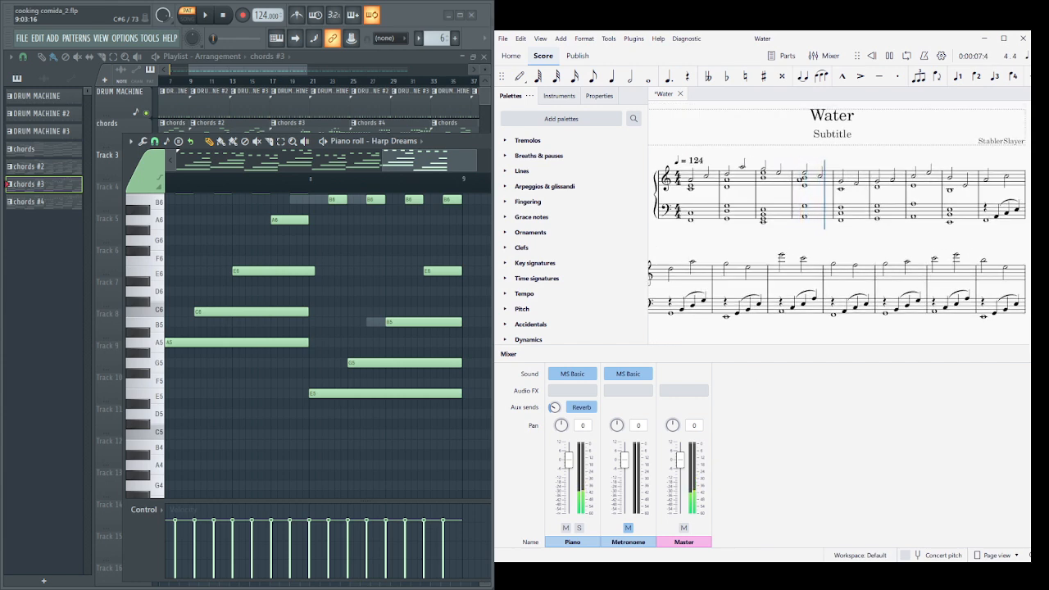
{"action": "scroll", "coordinate": [871, 236], "scroll_direction": "up", "scroll_amount": 4}
{"action": "scroll", "coordinate": [871, 237], "scroll_direction": "down", "scroll_amount": 2}
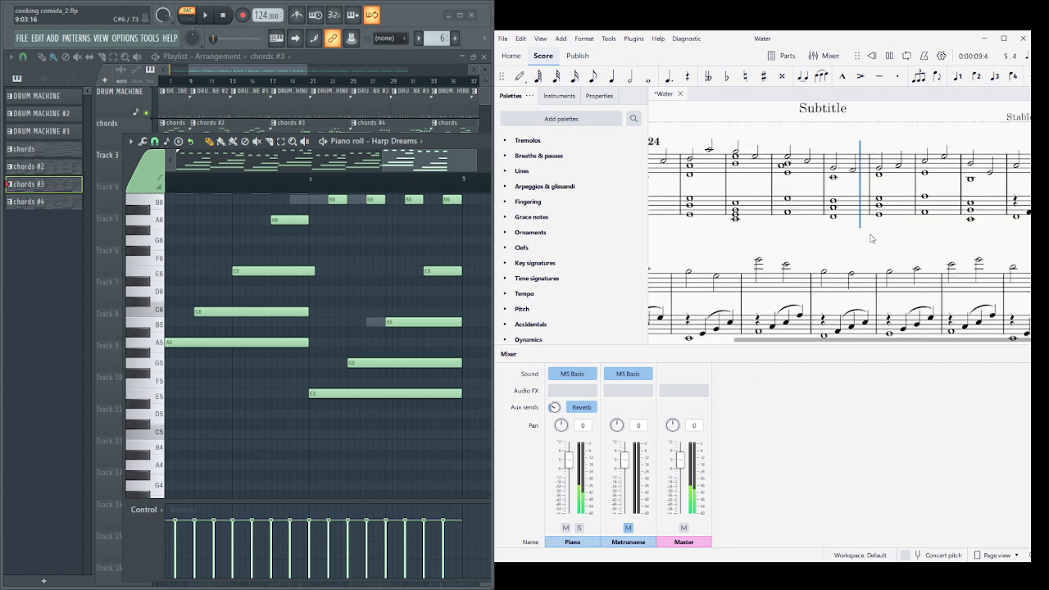
{"action": "scroll", "coordinate": [872, 236], "scroll_direction": "up", "scroll_amount": 2}
{"action": "left_click_drag", "start_coordinate": [883, 231], "coordinate": [745, 241]}
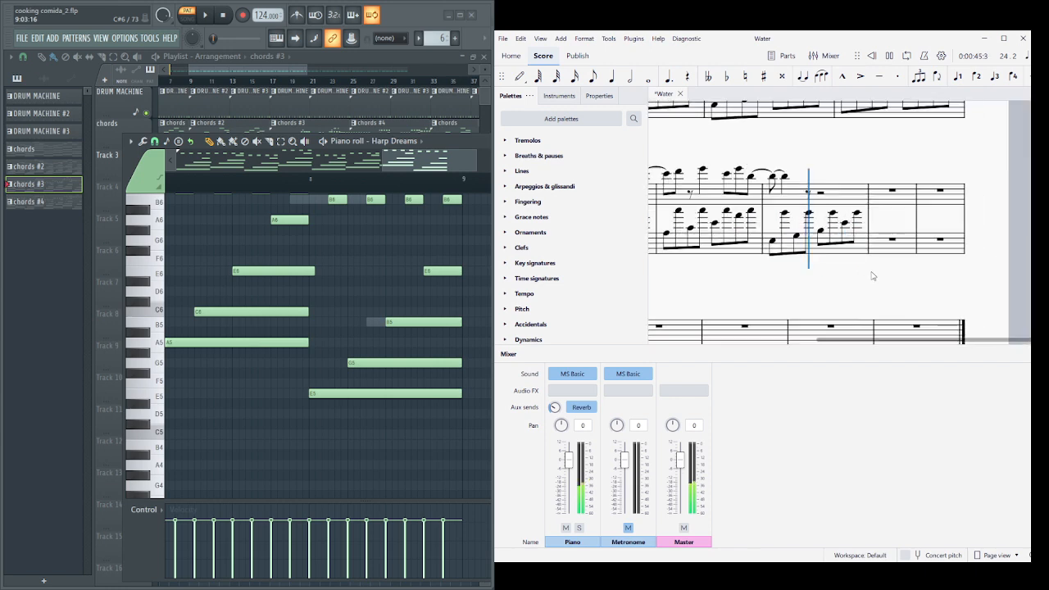
- Remove the empty measures from measure 25 to the end of the score in both staves
{"action": "scroll", "coordinate": [886, 274], "scroll_direction": "down", "scroll_amount": 2}
{"action": "left_click", "coordinate": [888, 239]}
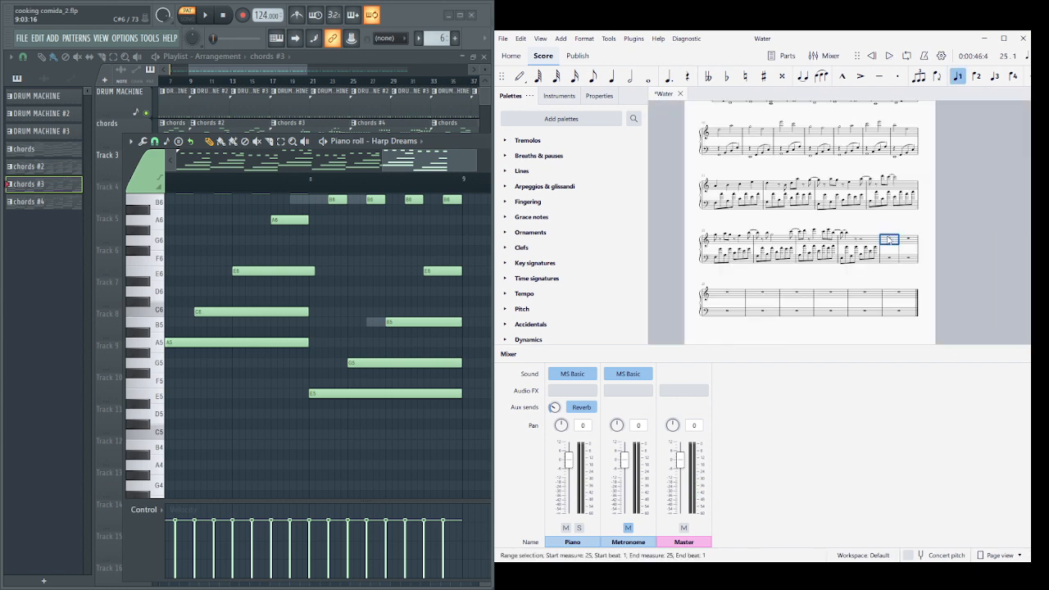
{"action": "left_click", "coordinate": [892, 316], "text": "shift"}
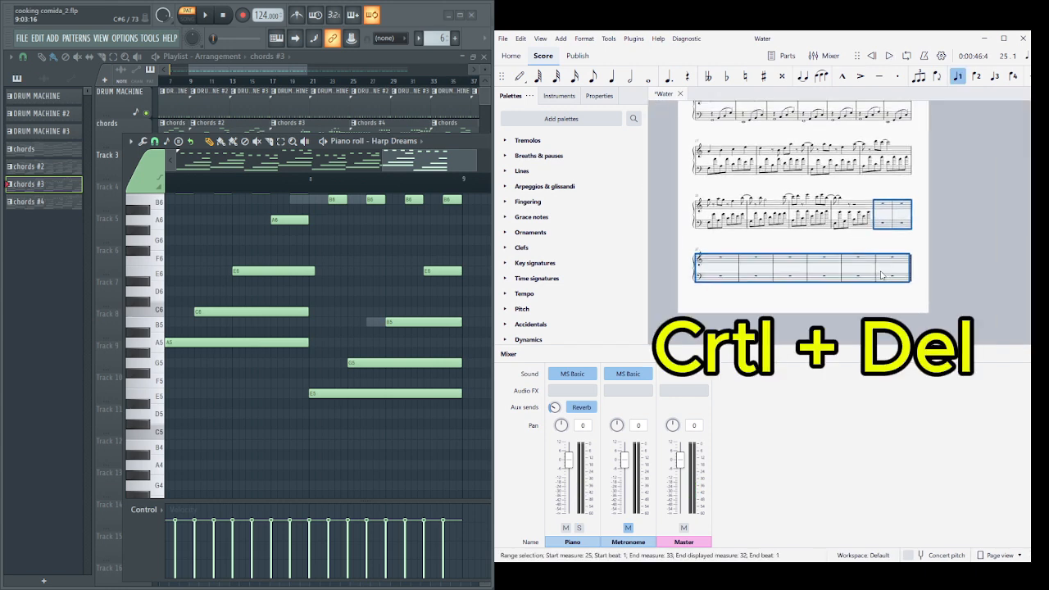
{"action": "key", "text": "ctrl+Delete"}
{"action": "scroll", "coordinate": [820, 246], "scroll_direction": "up", "scroll_amount": 3}
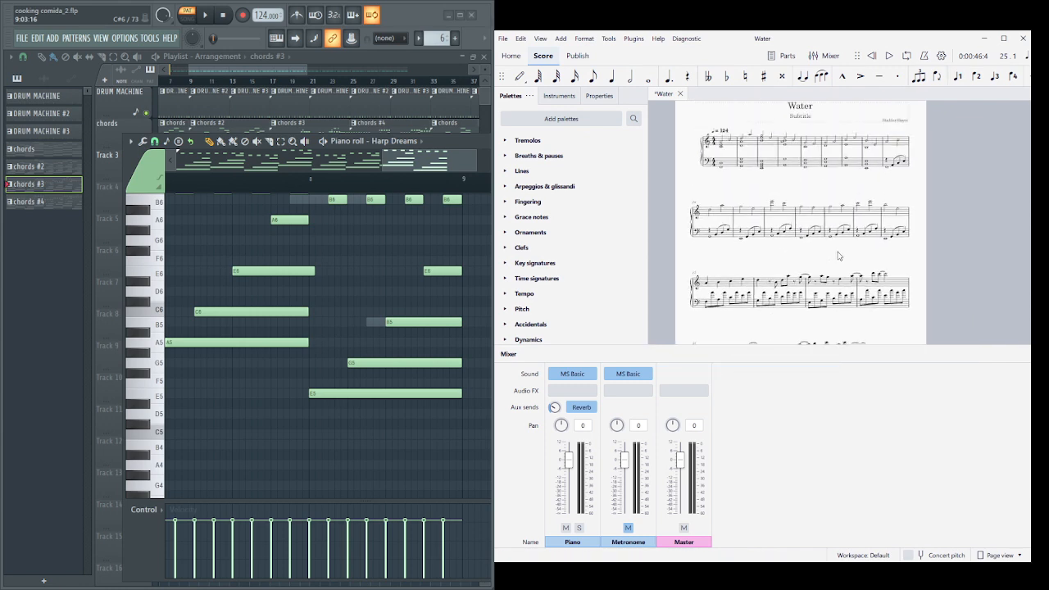
{"action": "scroll", "coordinate": [815, 239], "scroll_direction": "up", "scroll_amount": 2}
{"action": "scroll", "coordinate": [811, 246], "scroll_direction": "up", "scroll_amount": 3}
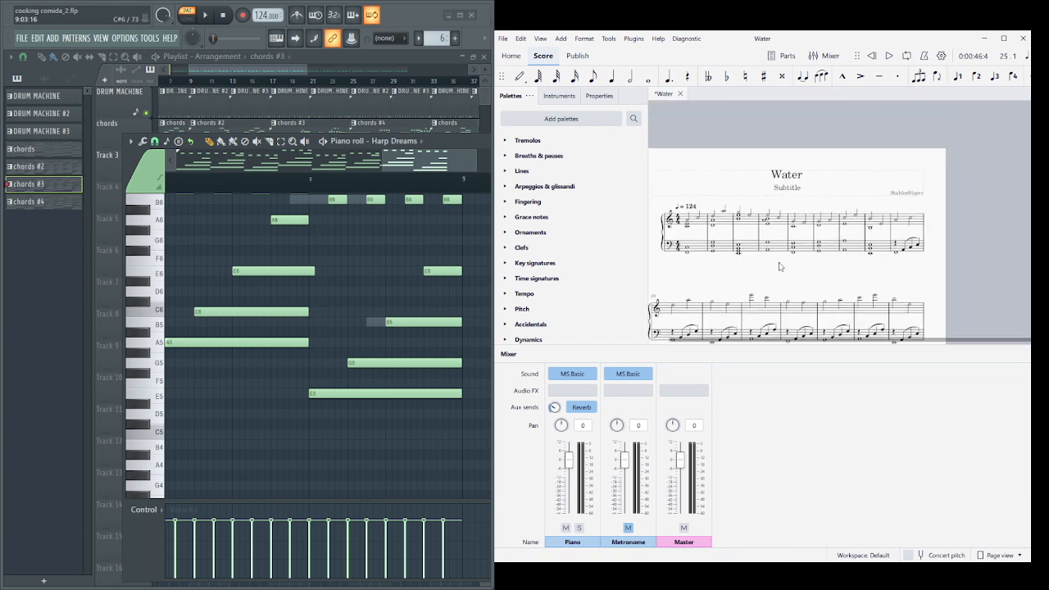
{"action": "scroll", "coordinate": [807, 257], "scroll_direction": "up", "scroll_amount": 5}
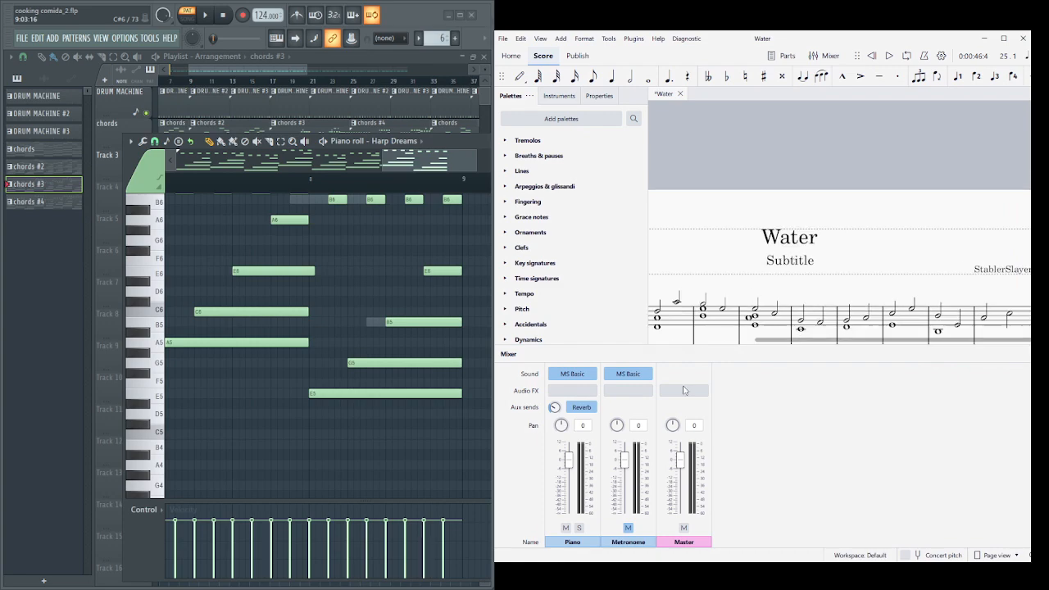